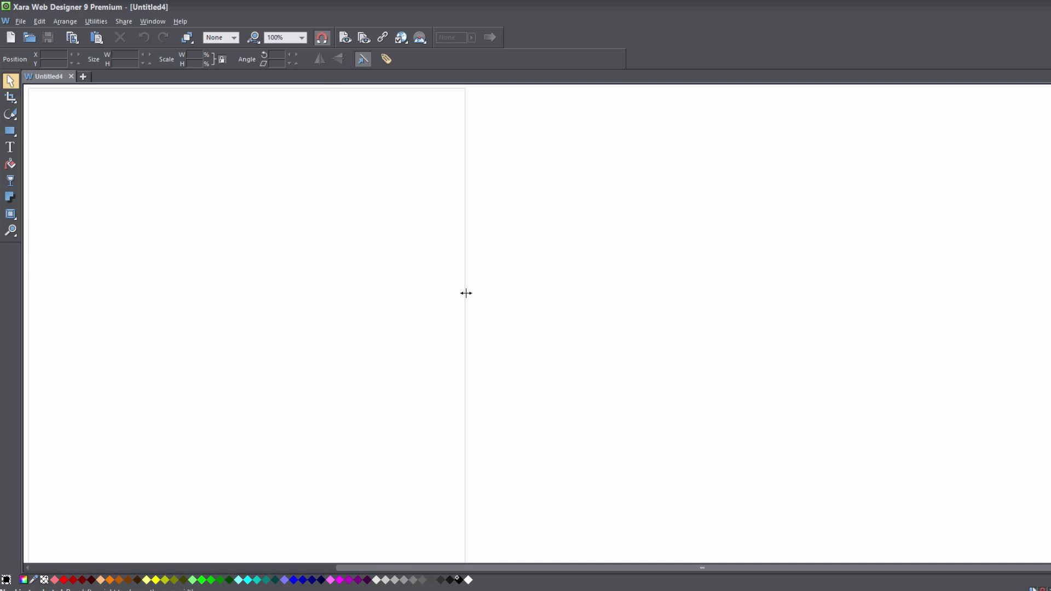
Drag the blank Untitled4 page's right edge outward to make it much wider.
left_click_drag(466, 293, 733, 309)
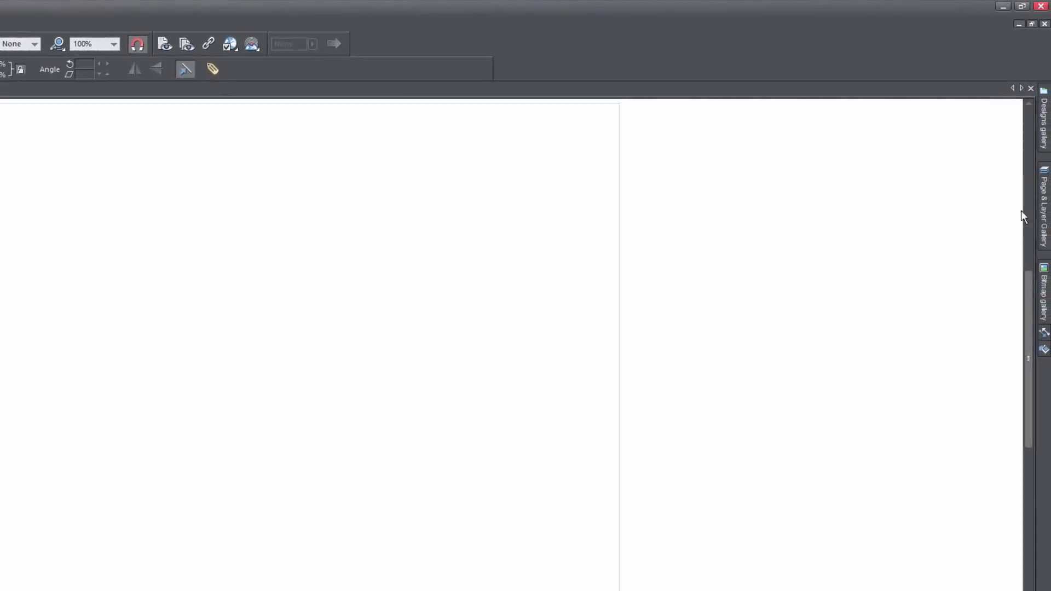
In the pinned Page & Layer Gallery, unlock the index page's Pasteboard background layer.
left_click(1044, 213)
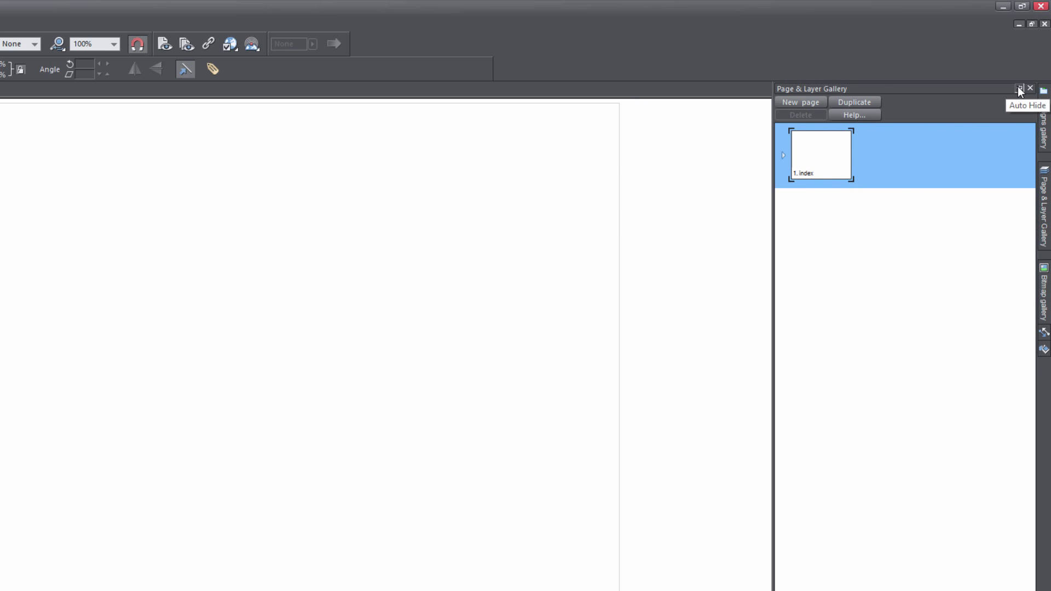
left_click(1019, 89)
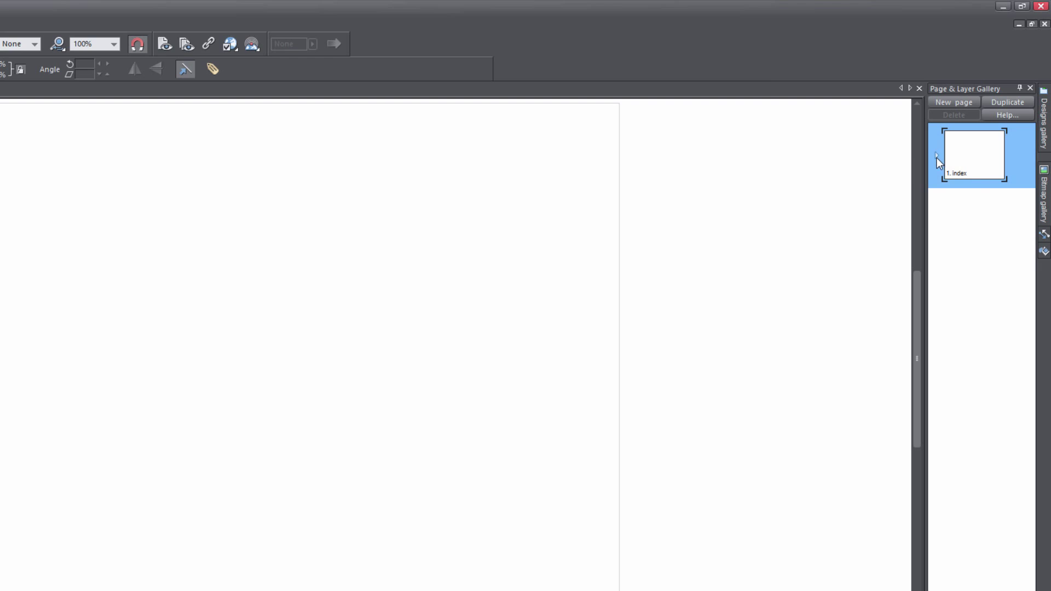
left_click(936, 156)
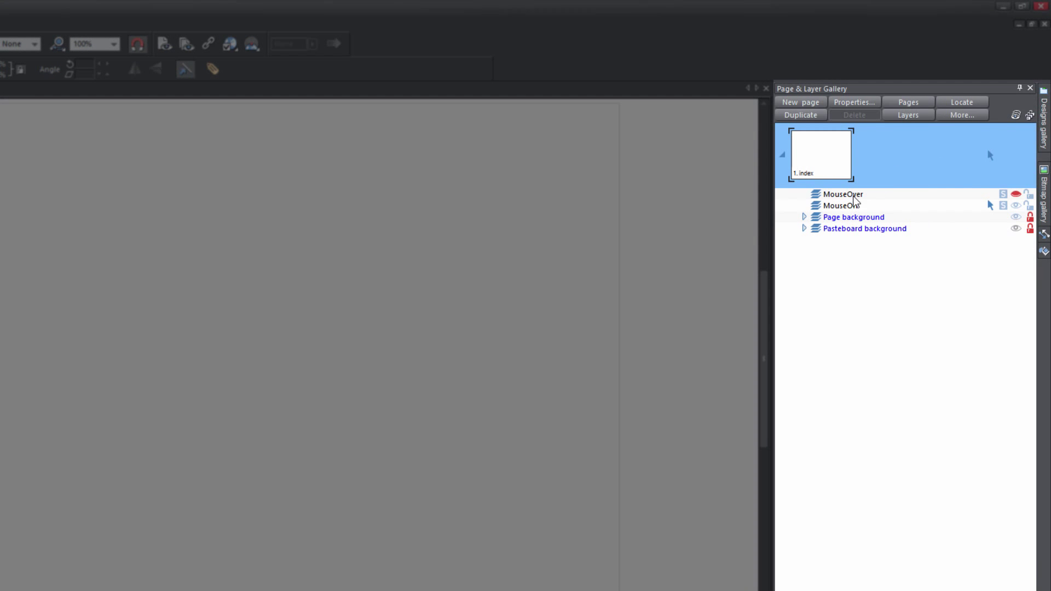
left_click(918, 232)
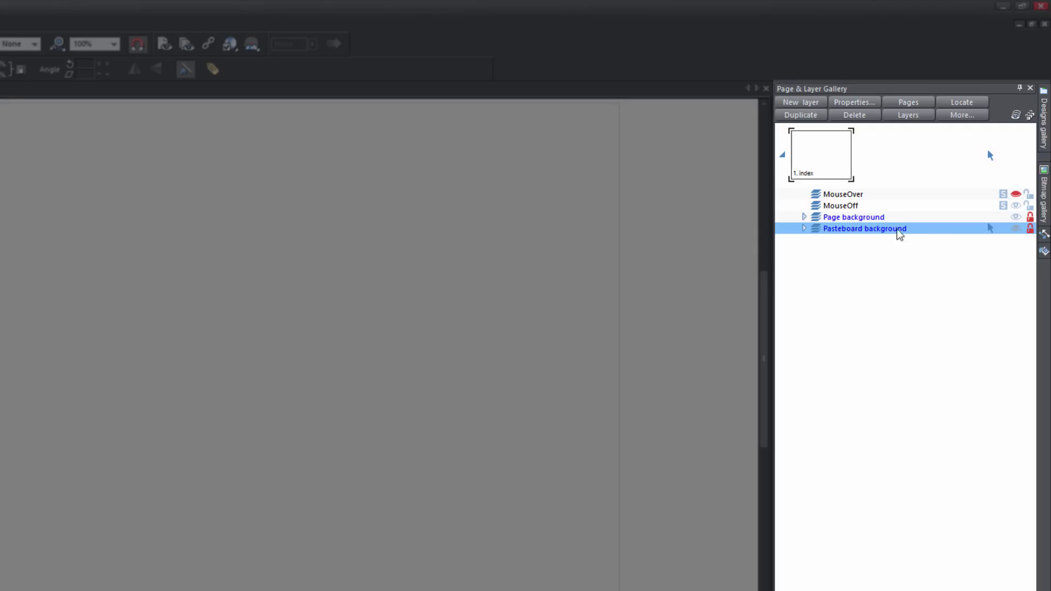
left_click(1030, 229)
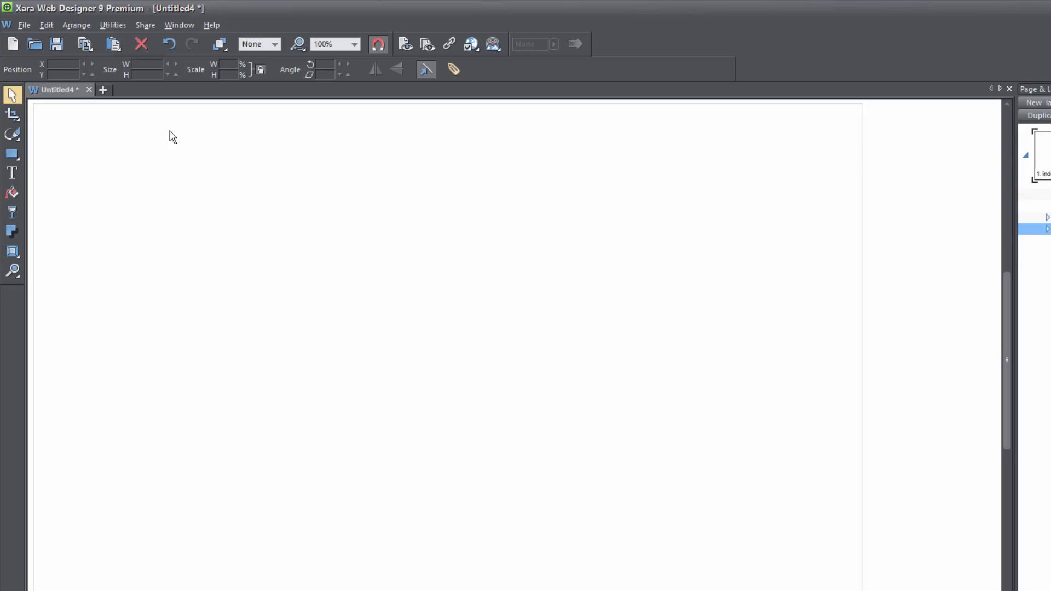
Draw a black 1228 × 81.5px banner across the page top, stretched to the browser width.
left_click(15, 153)
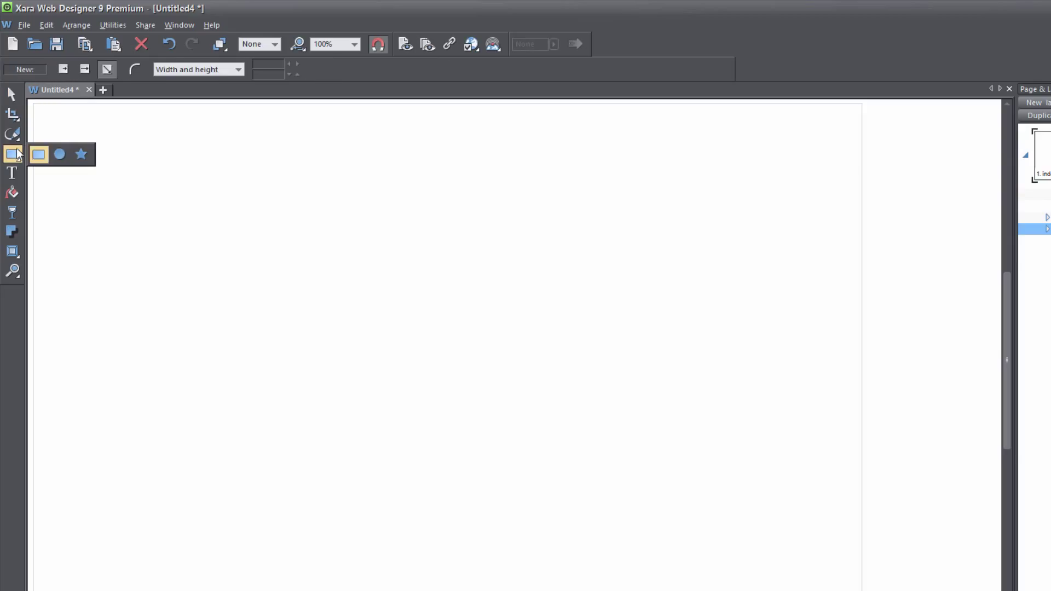
mouse_move(34, 104)
left_mouse_down()
mouse_move(215, 153)
mouse_move(112, 153)
mouse_move(470, 171)
mouse_move(296, 170)
mouse_move(872, 160)
mouse_move(861, 159)
left_mouse_up()
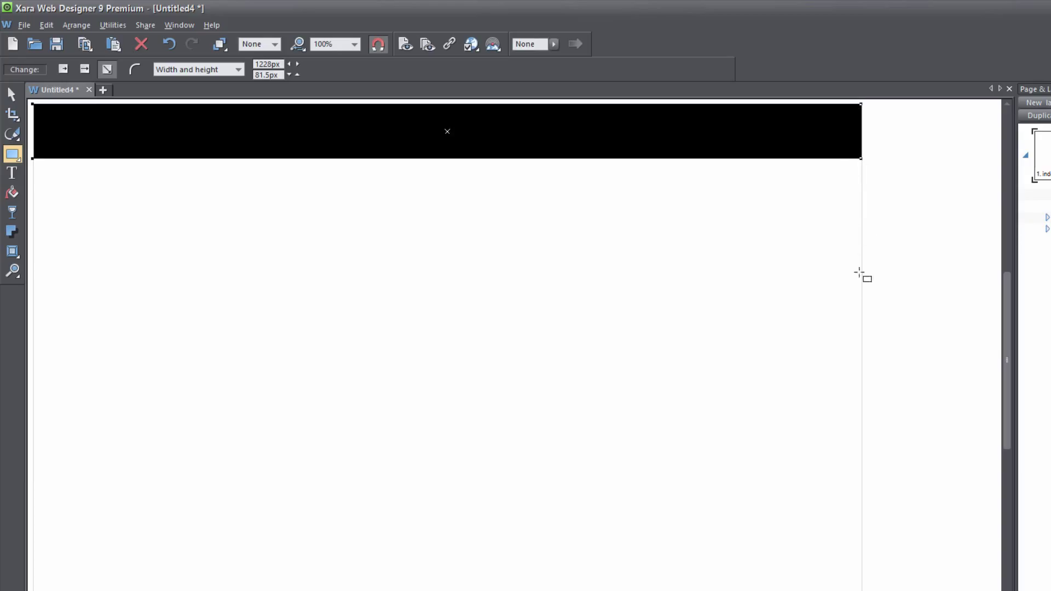
right_click(253, 122)
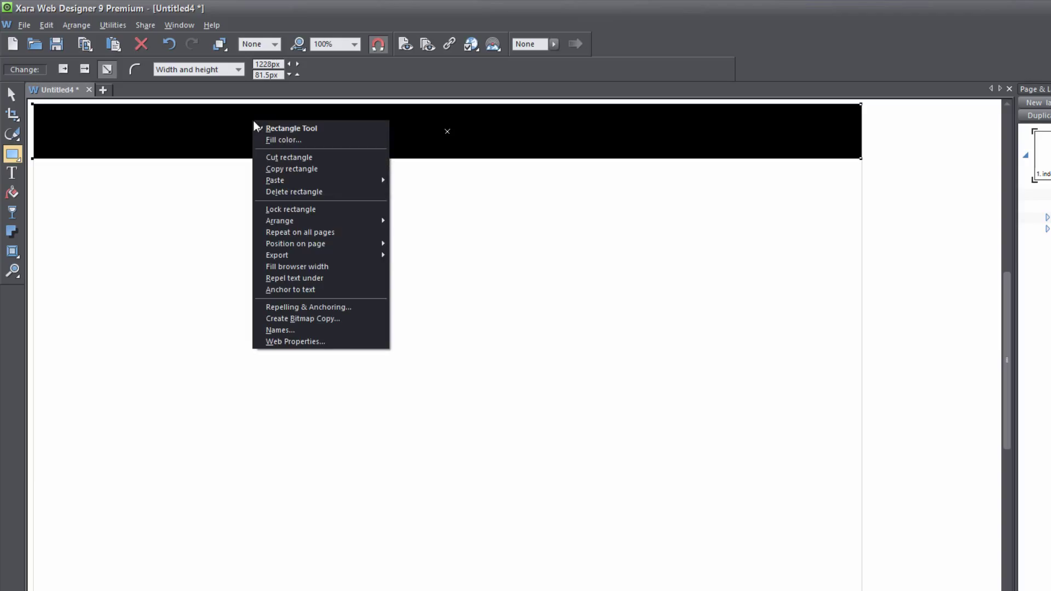
left_click(324, 265)
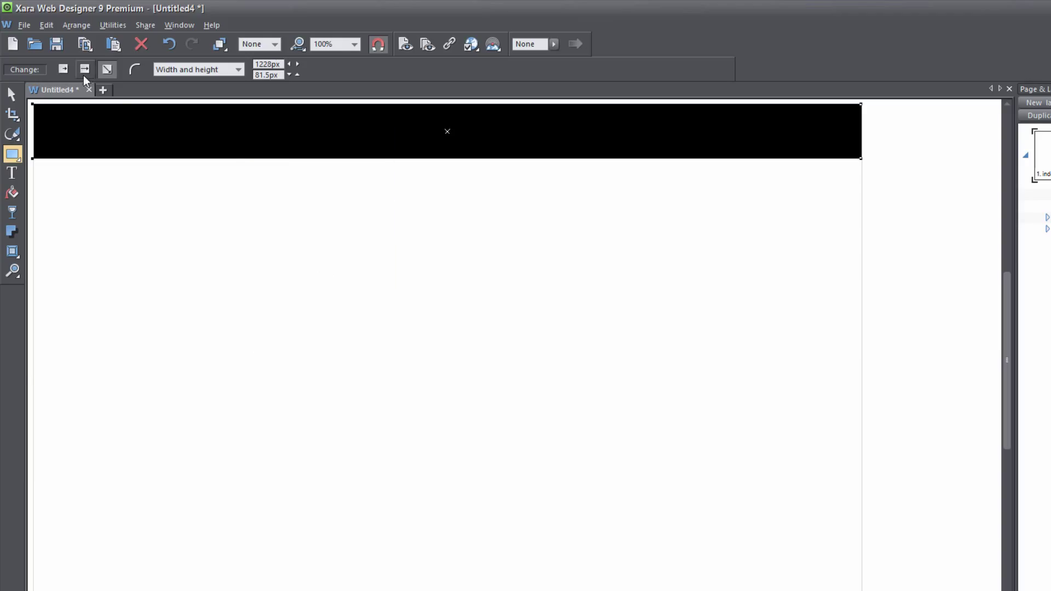
Check the banner in a browser preview, then close the preview.
left_click(25, 25)
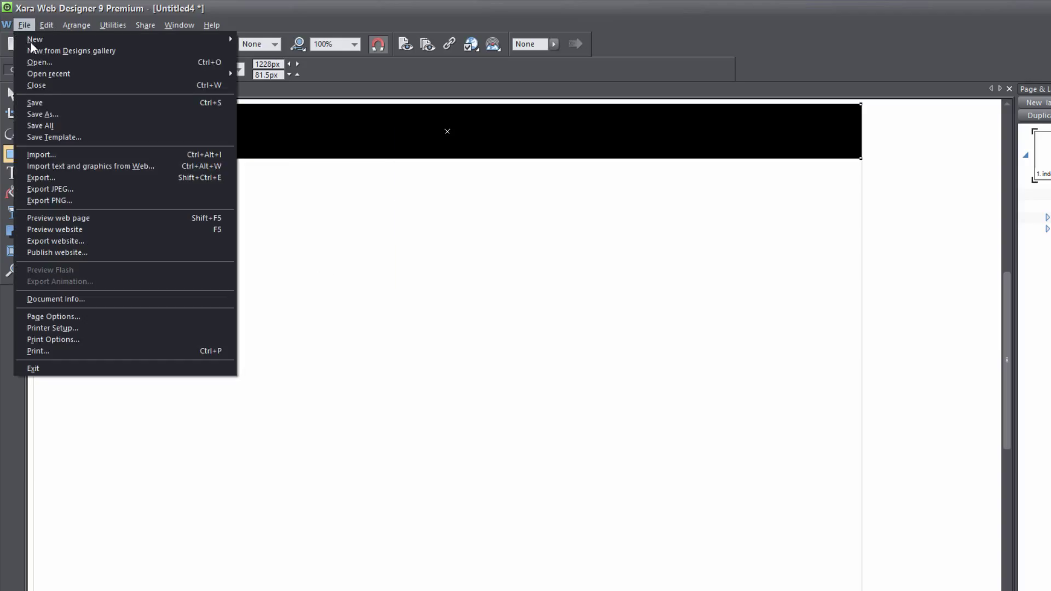
left_click(114, 218)
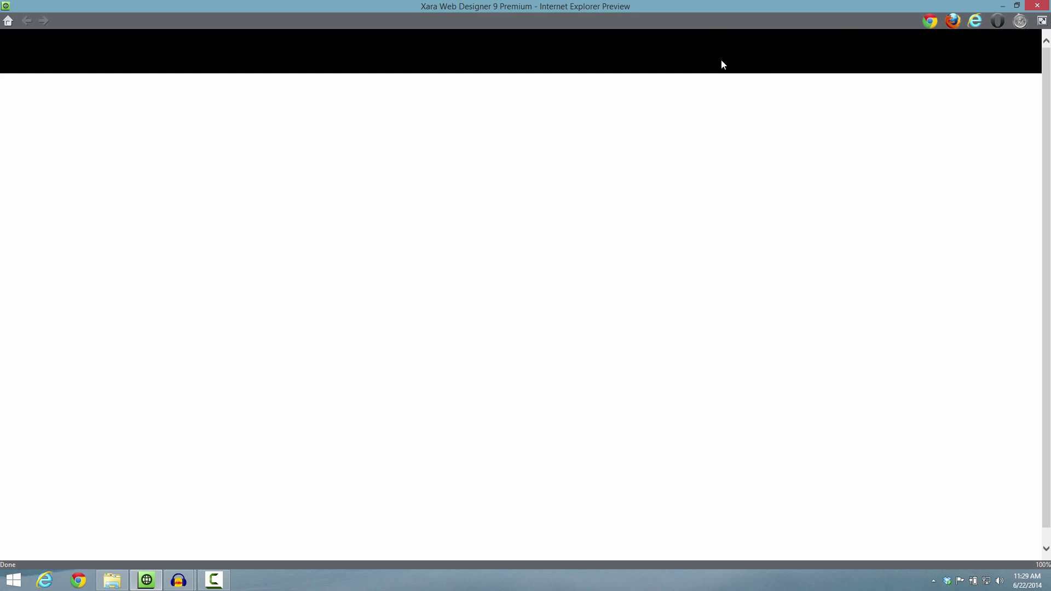
left_click(1037, 6)
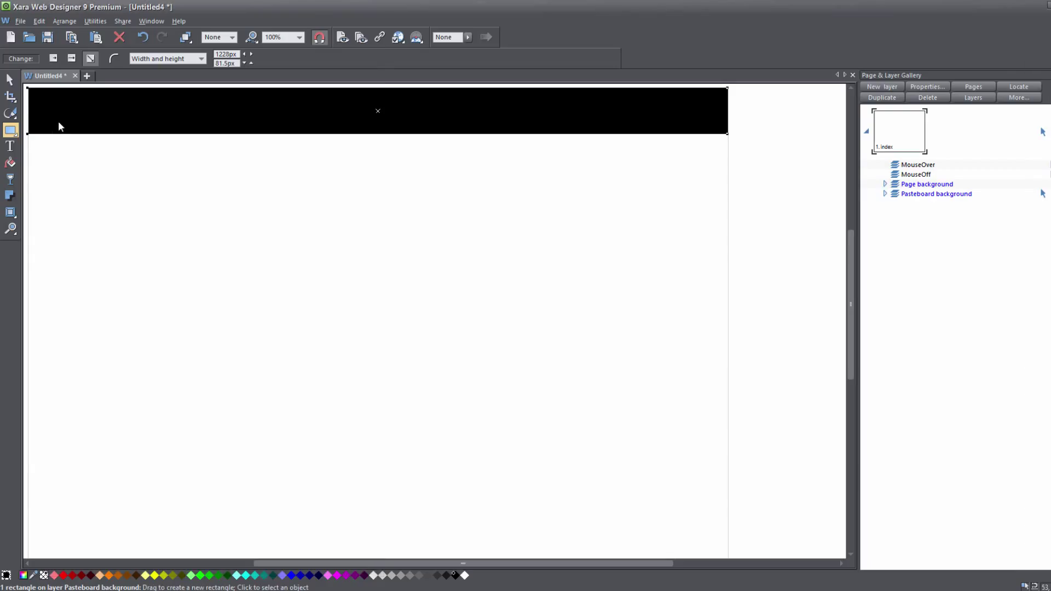
Lay a linear fill across the banner and colour its start point teal.
left_click(18, 162)
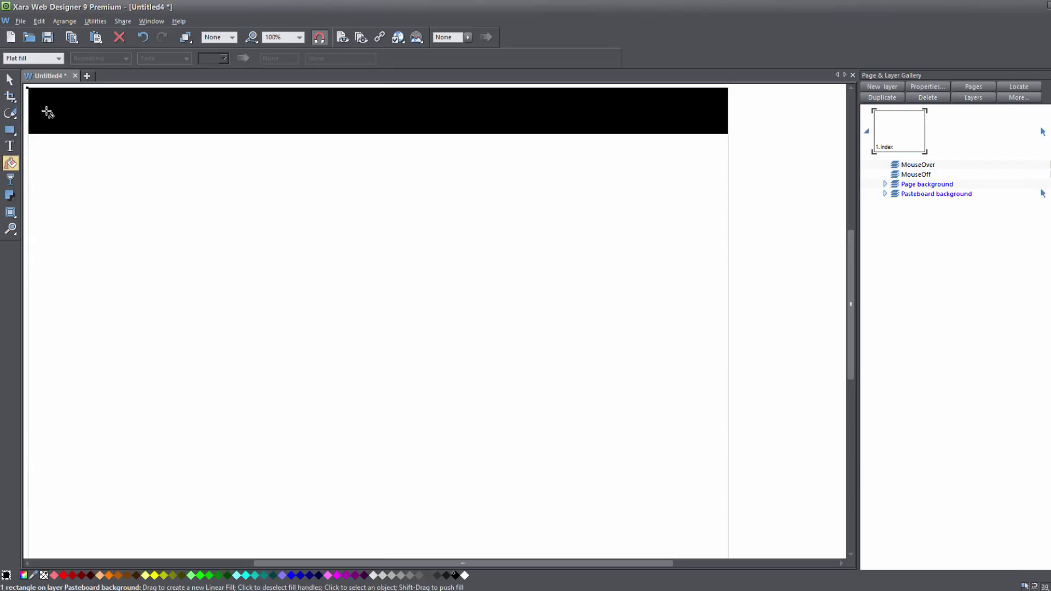
left_click_drag(40, 110, 384, 113)
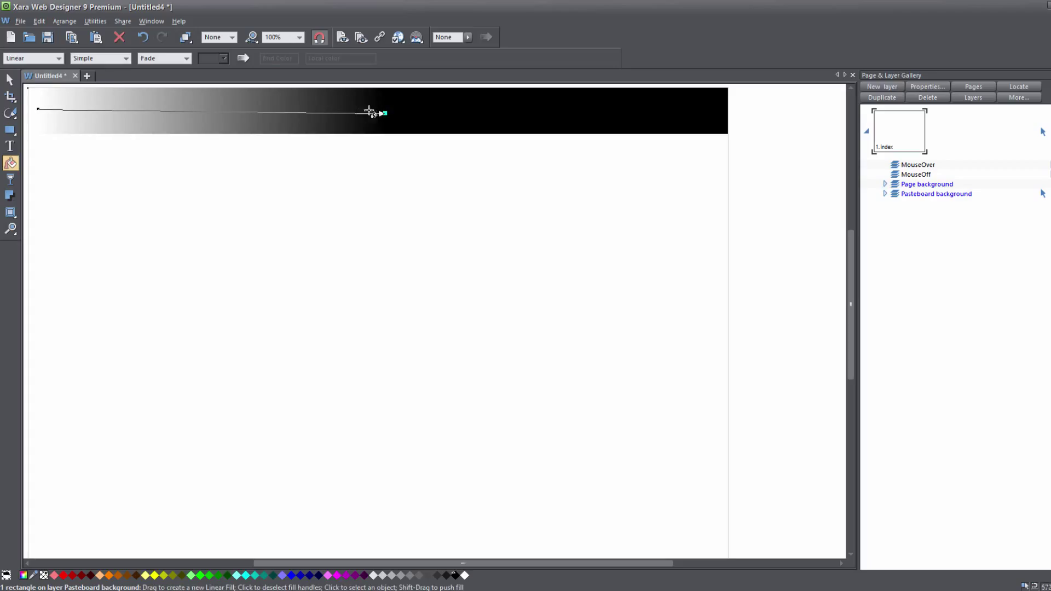
left_click(38, 109)
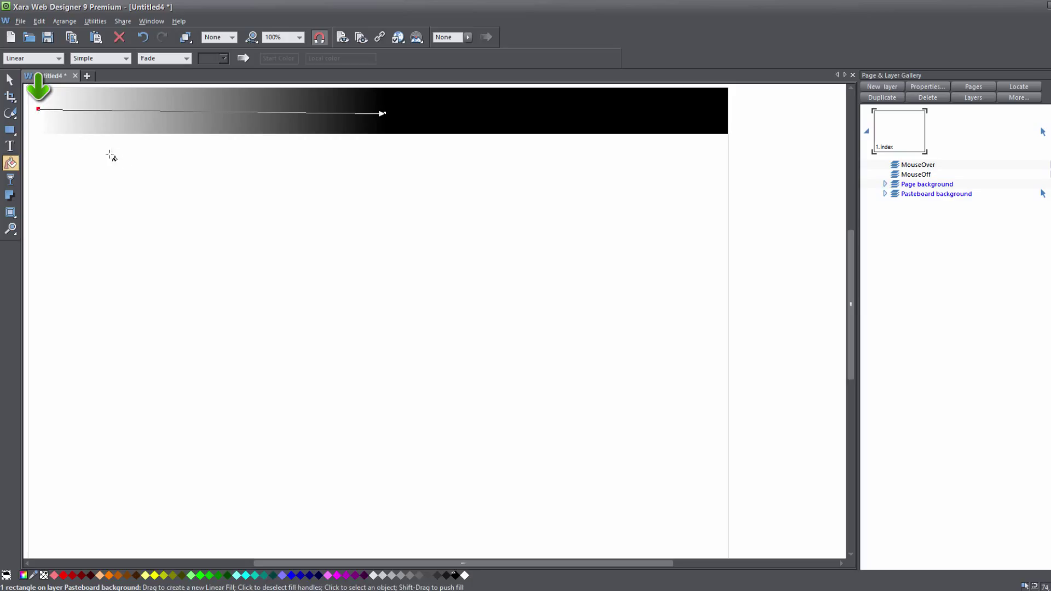
key("ctrl+e")
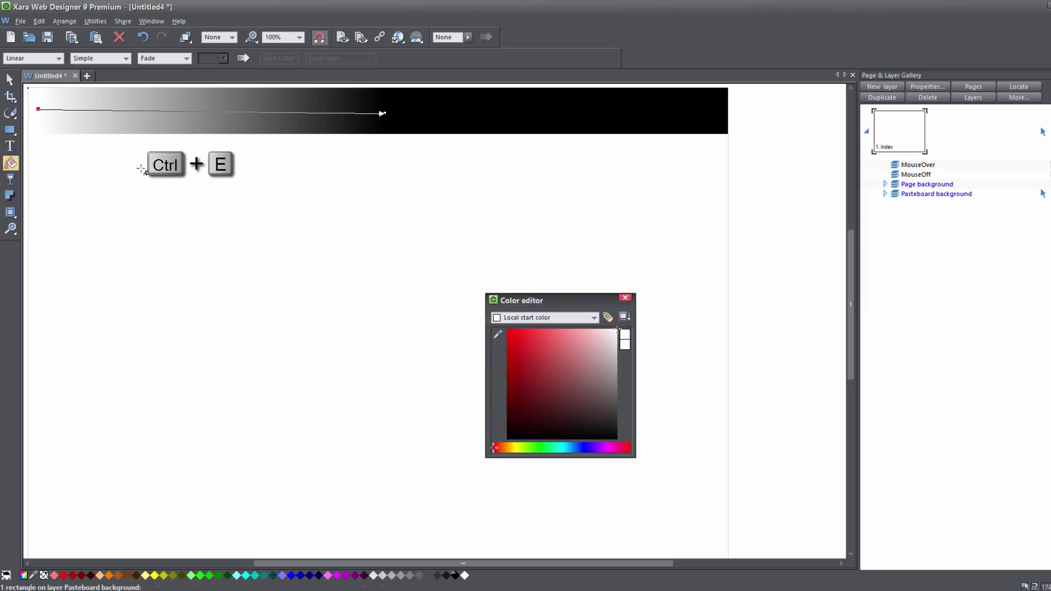
left_click(533, 378)
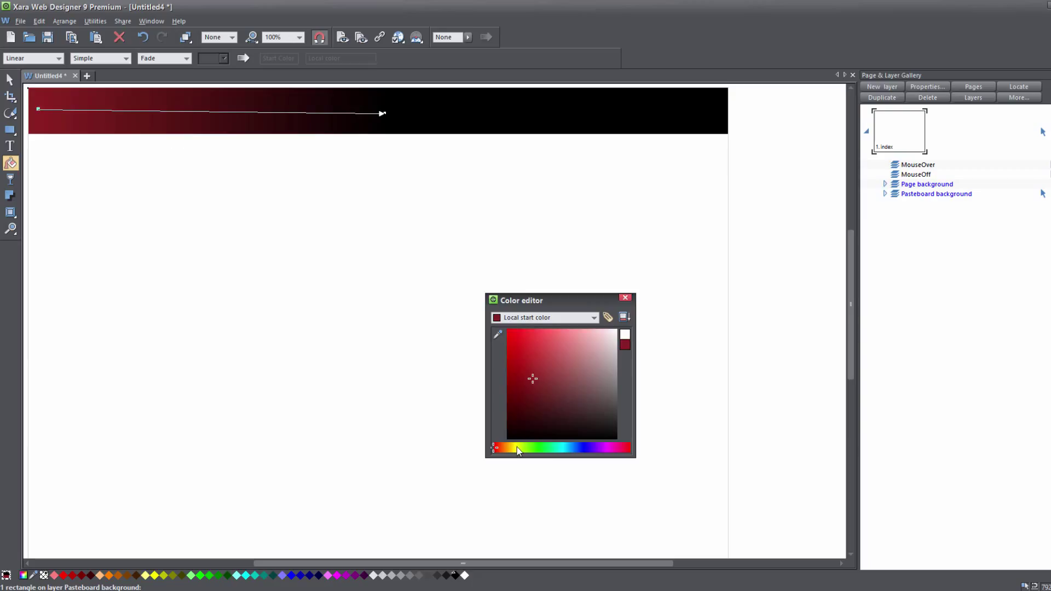
left_click_drag(501, 449, 560, 452)
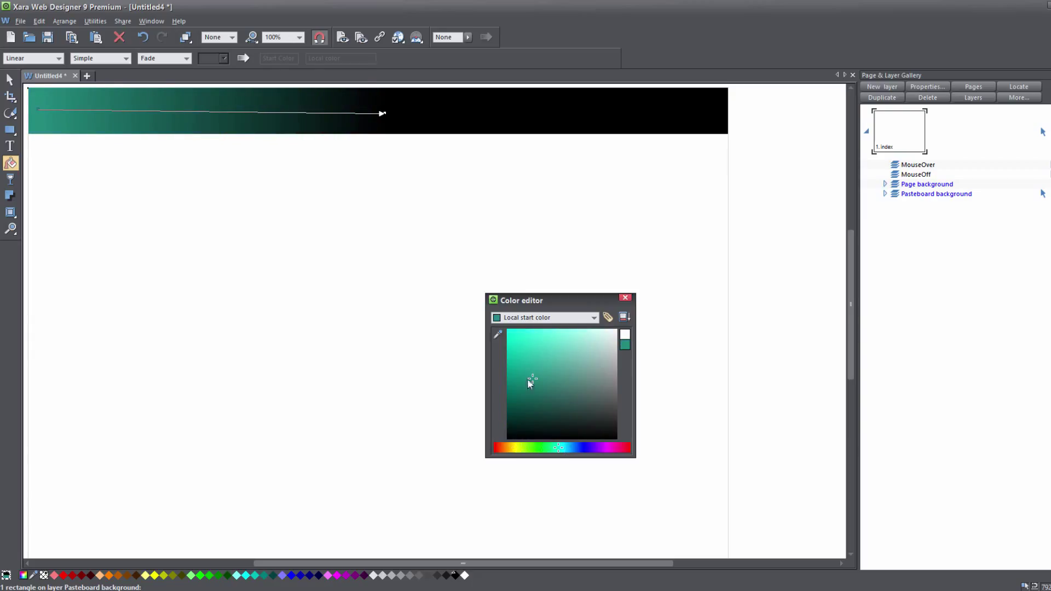
Colour the gradient's end point light blue.
left_click(383, 114)
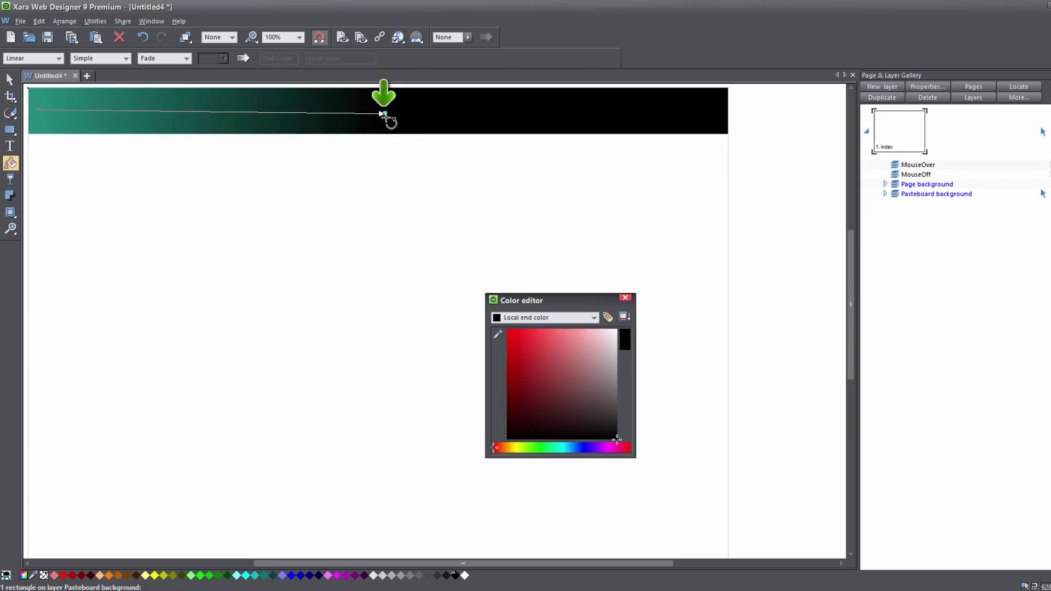
left_click(536, 374)
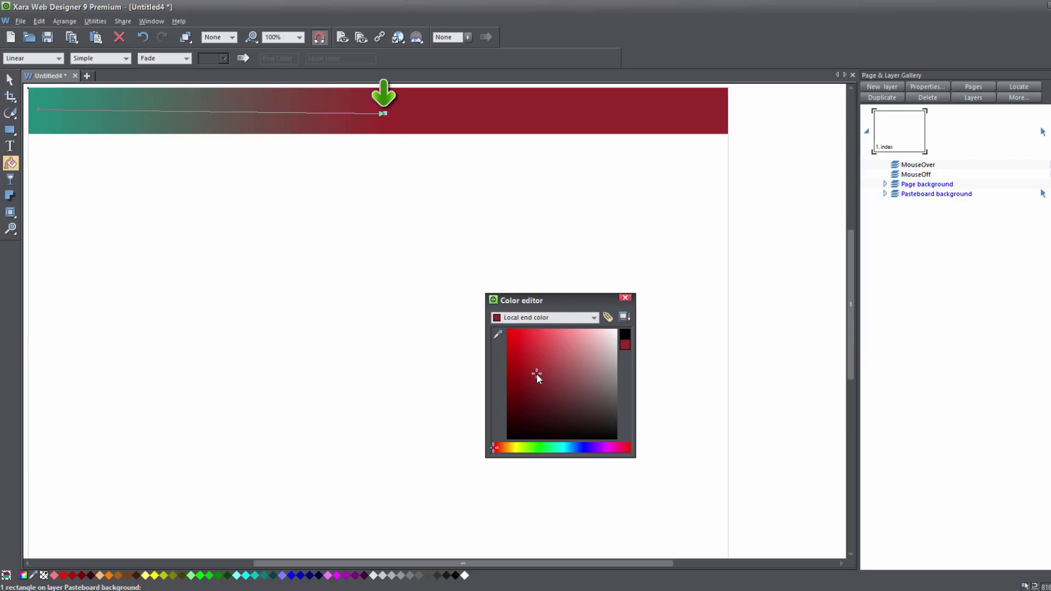
left_click_drag(511, 449, 569, 450)
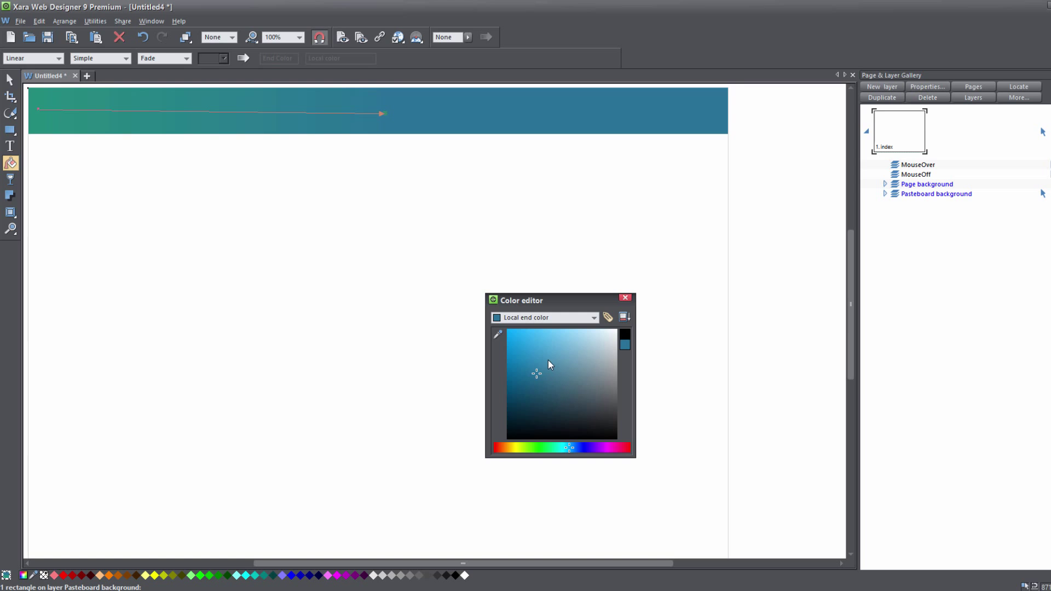
left_click_drag(548, 360, 573, 330)
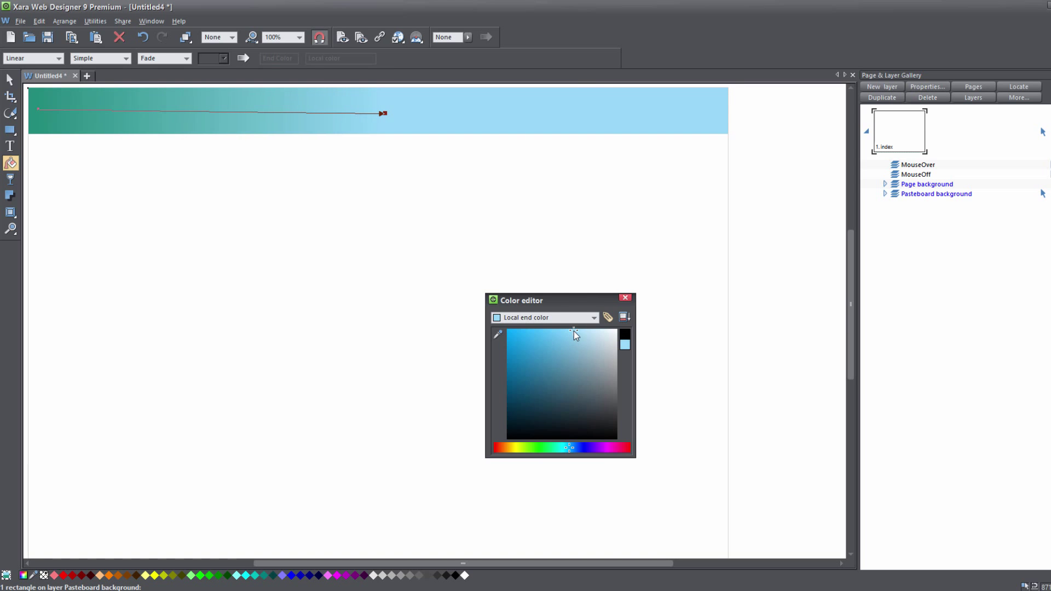
left_click(626, 298)
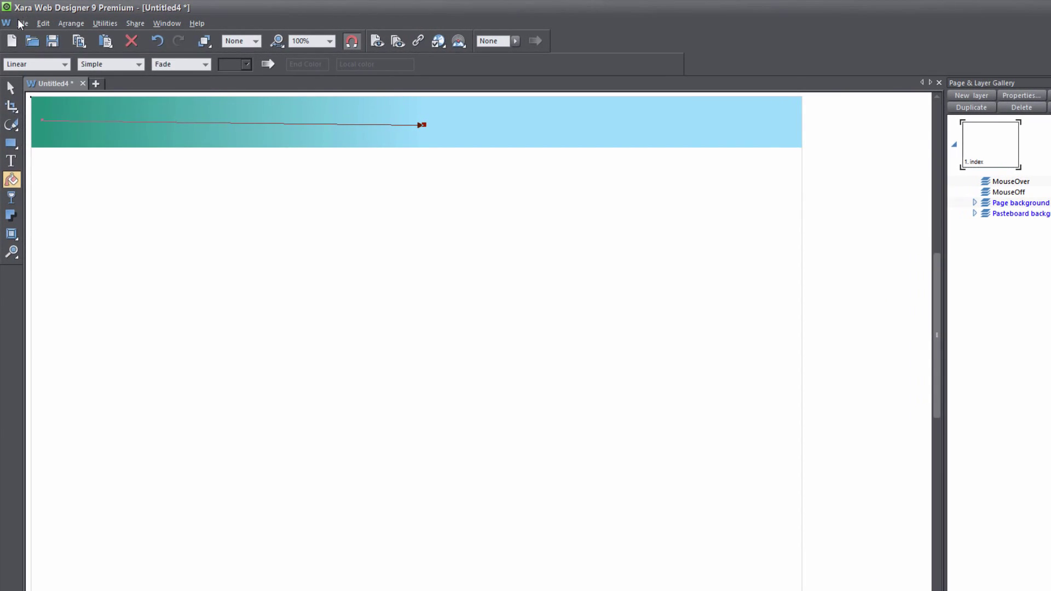
Check the teal-to-light-blue banner in a browser preview, then close it.
left_click(21, 23)
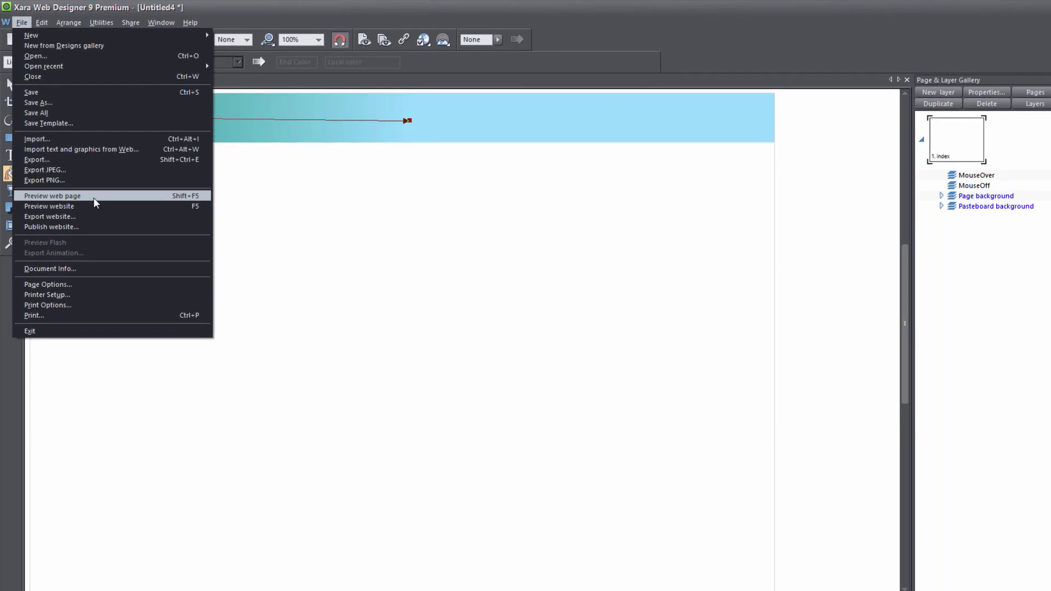
left_click(94, 198)
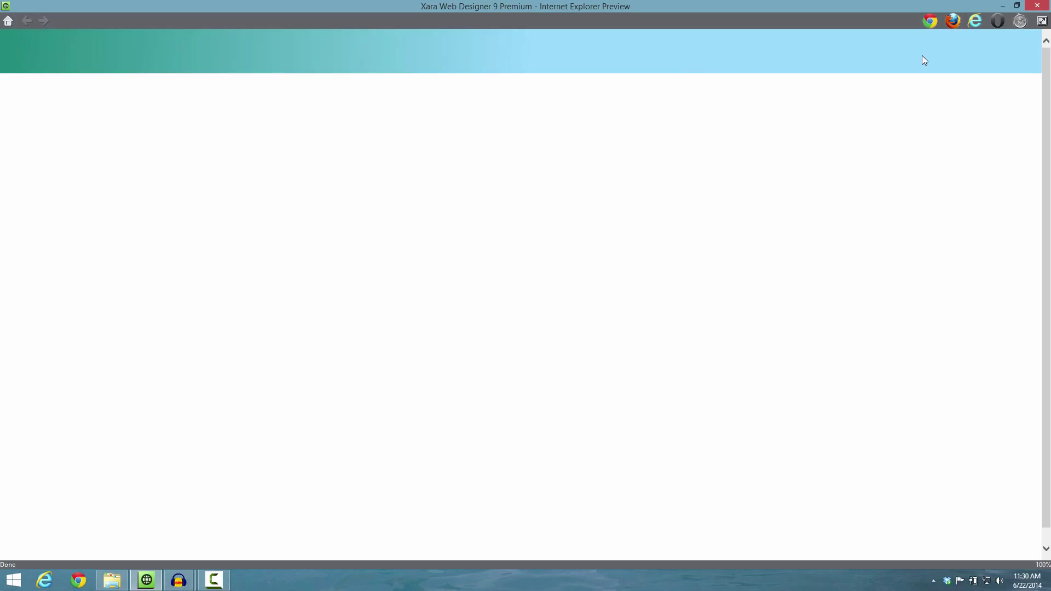
left_click(1037, 6)
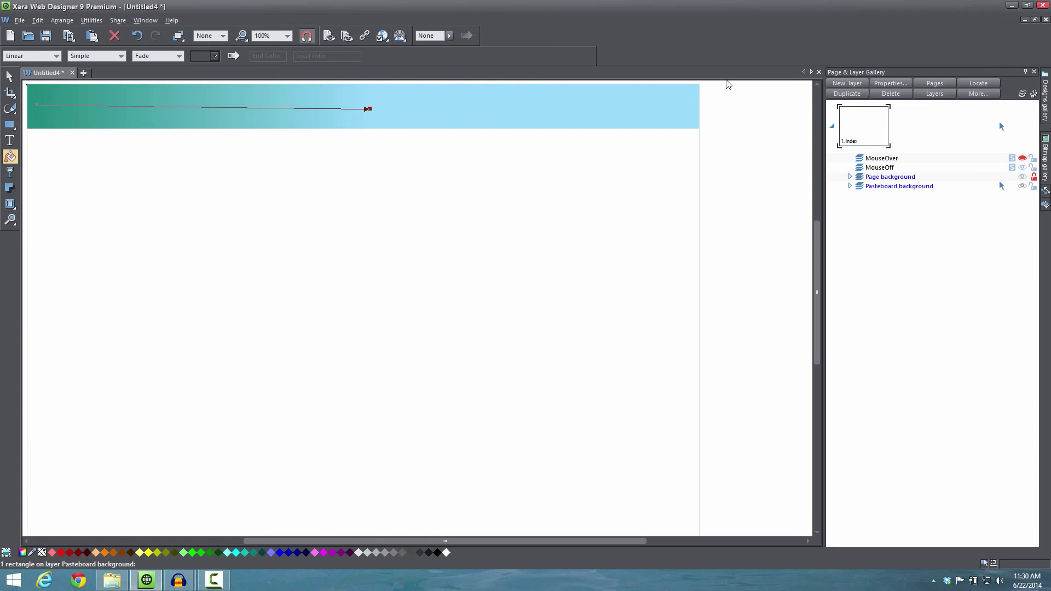
Draw a 196 × 88.5px rectangle below the banner and give it a flat light-blue fill.
mouse_move(9, 127)
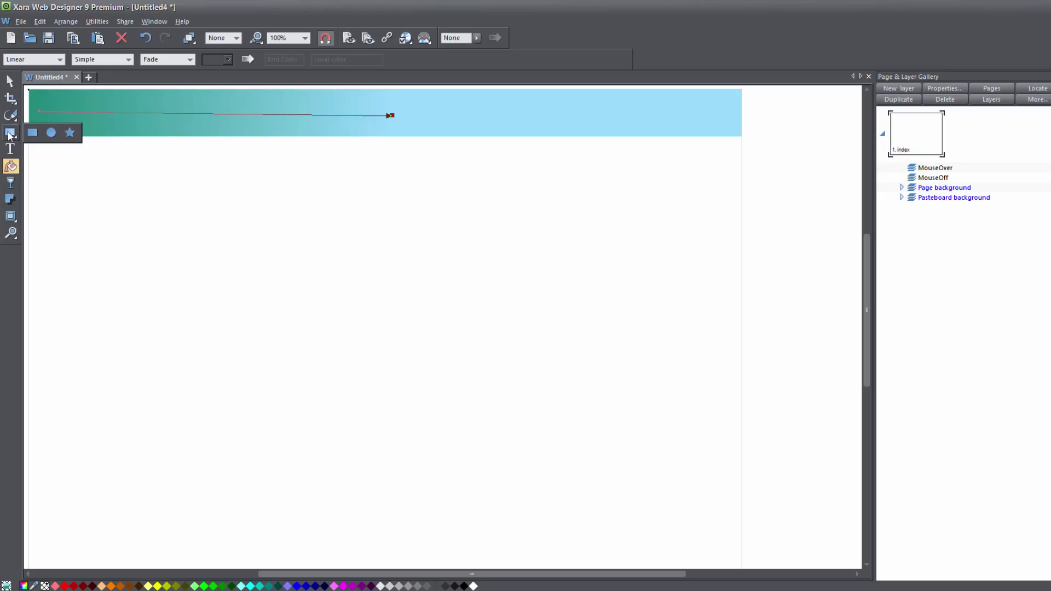
left_click(9, 134)
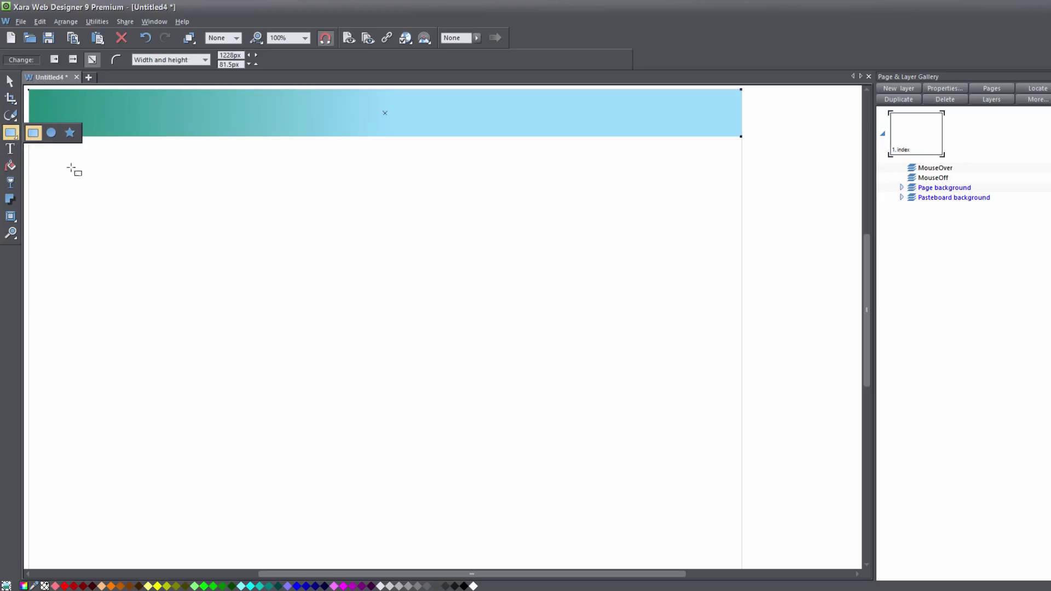
left_click_drag(30, 169, 142, 220)
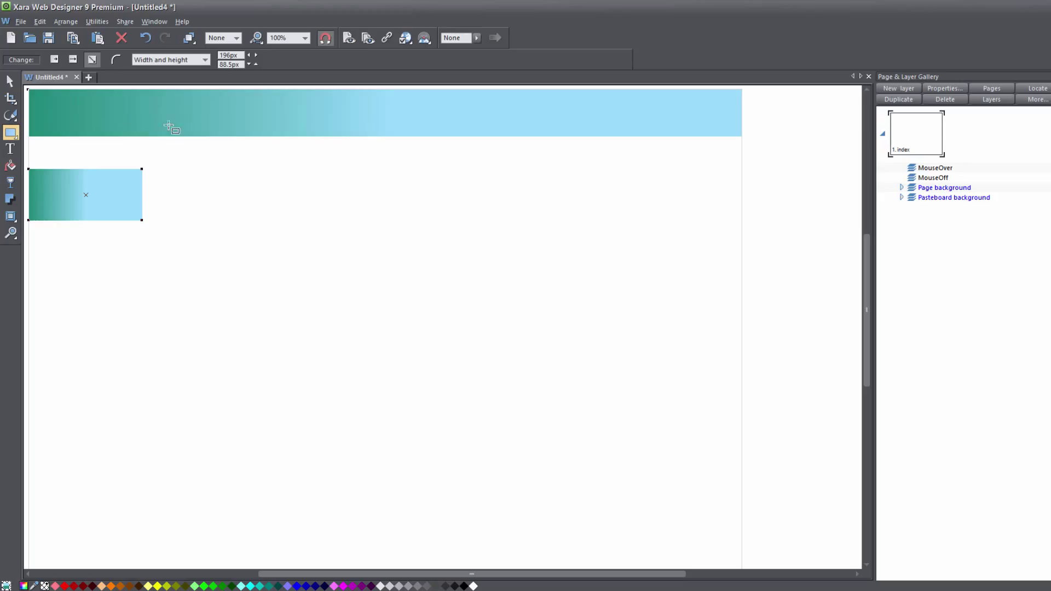
left_click(11, 166)
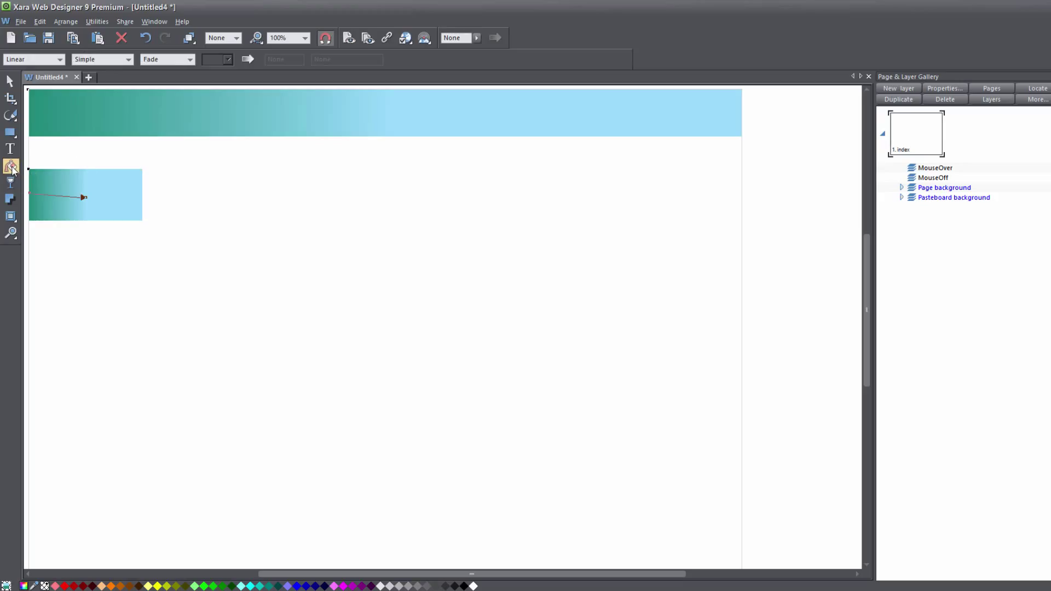
left_click(59, 59)
left_click(45, 70)
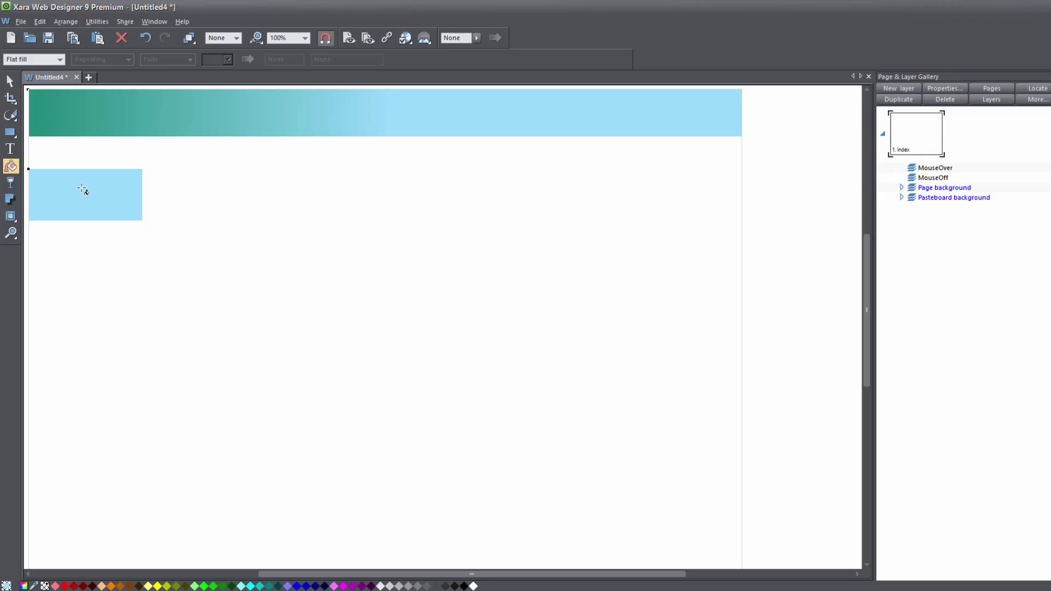
Paste a copy of the light-blue block in place, move it alongside, and fill it dark grey.
key("ctrl+c")
key("ctrl+shift+v")
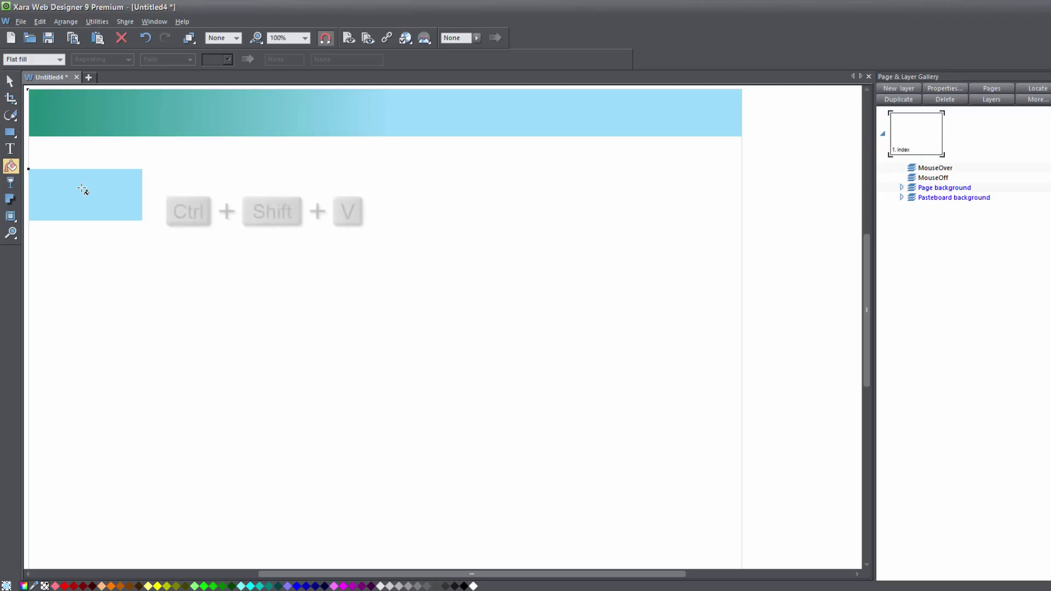
left_click(10, 81)
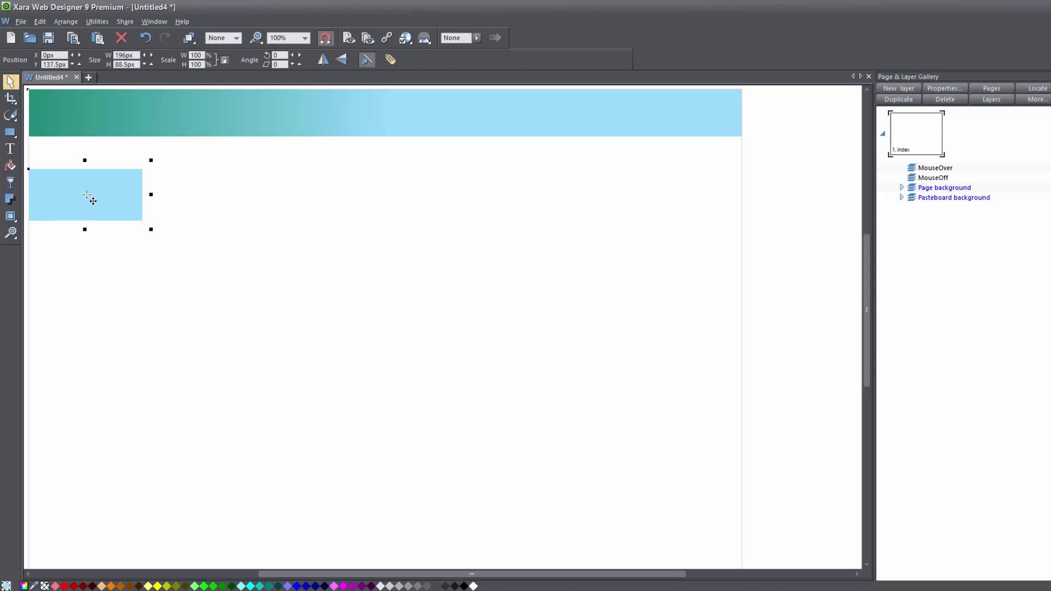
left_click_drag(86, 195, 192, 197)
key("ctrl+e")
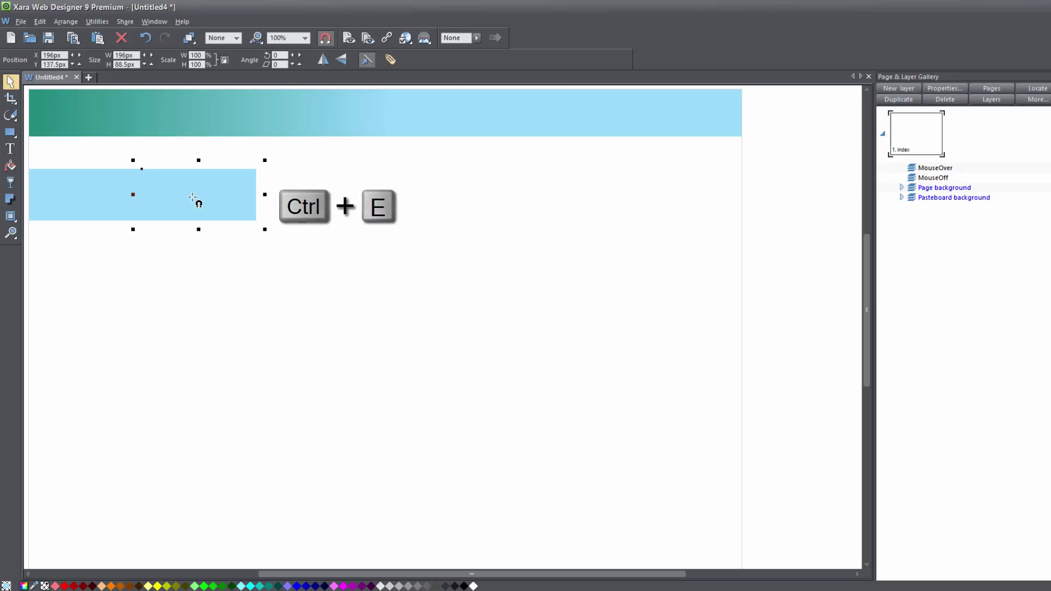
left_click_drag(581, 365, 628, 414)
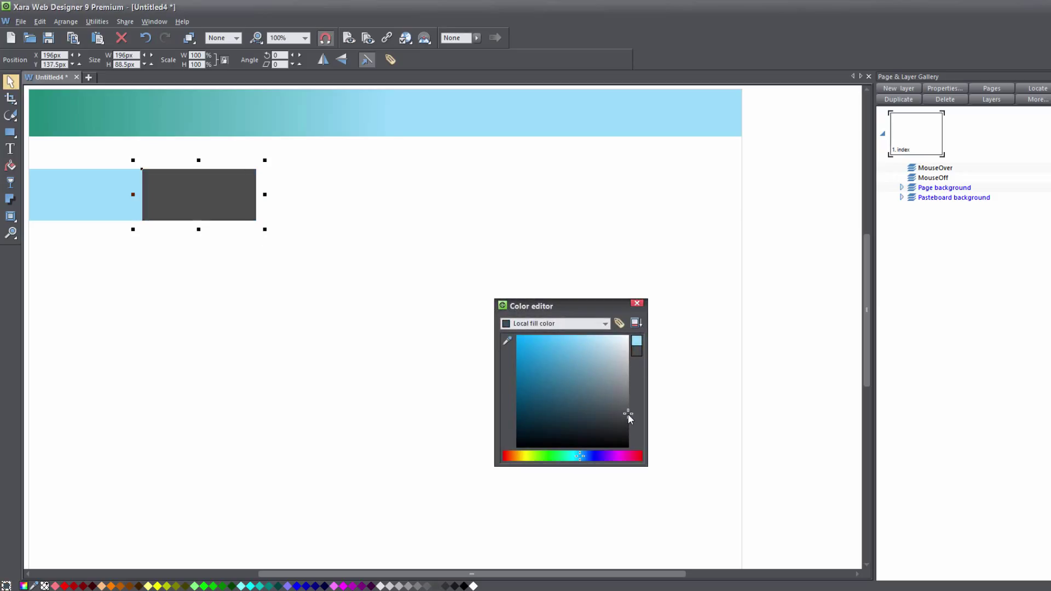
left_click(636, 303)
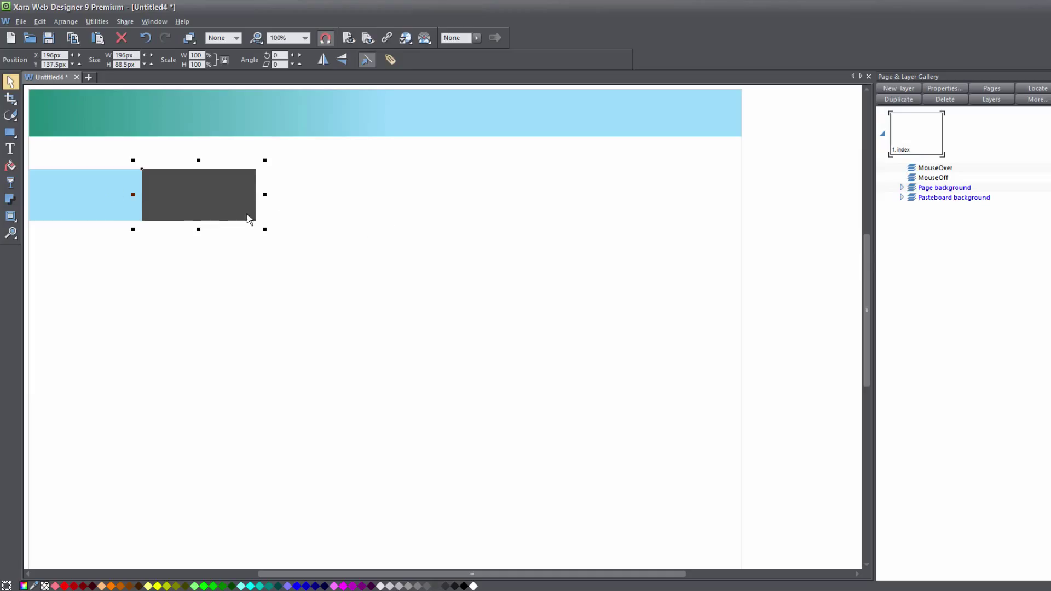
Group the blue and grey blocks, then paste a copy of the pair to their right.
key("shift")
left_click(80, 201, "shift")
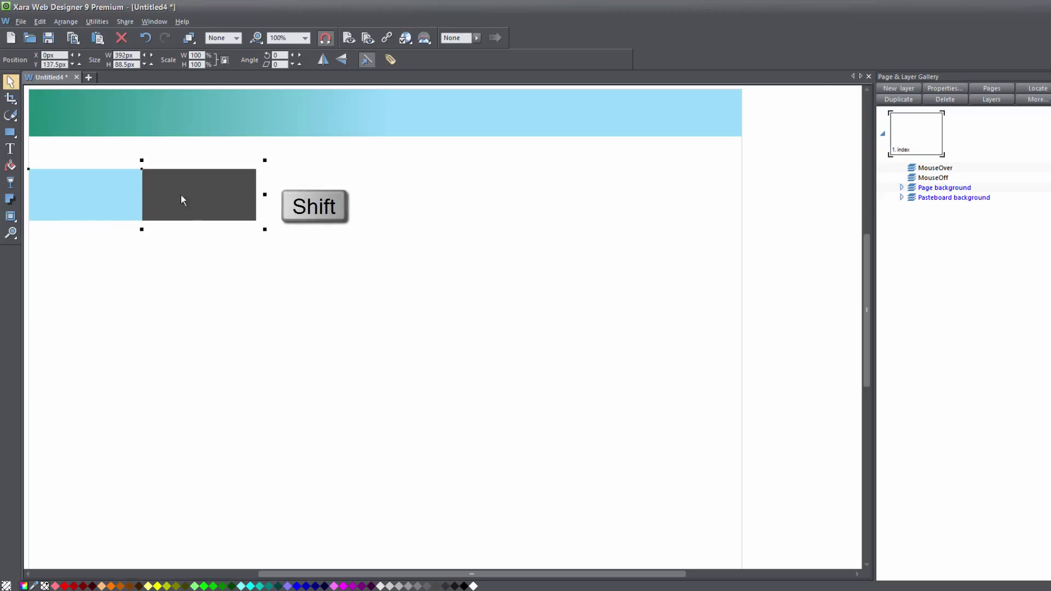
key("ctrl+g")
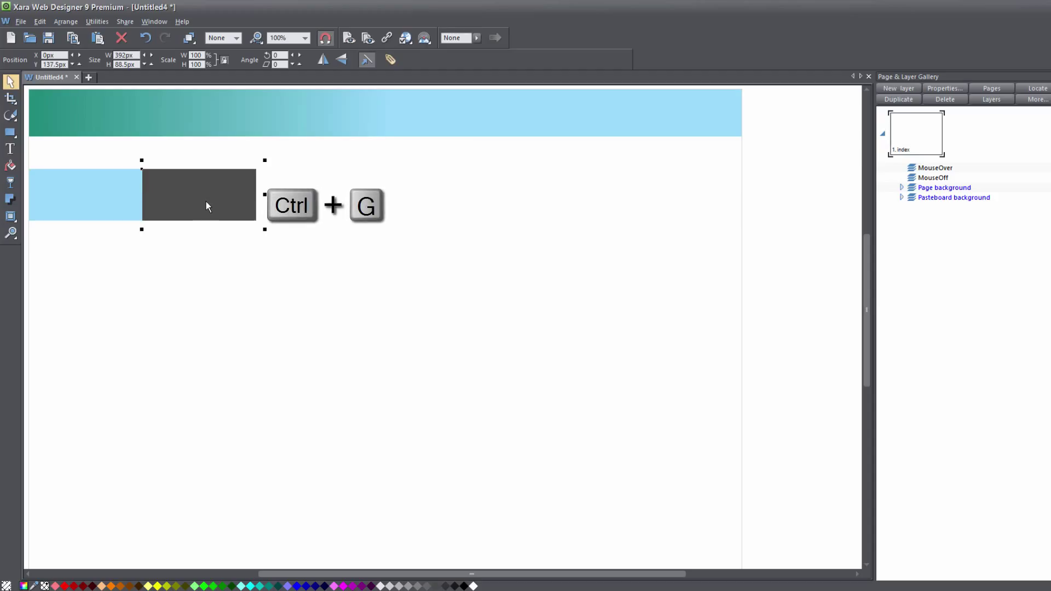
key("ctrl+c")
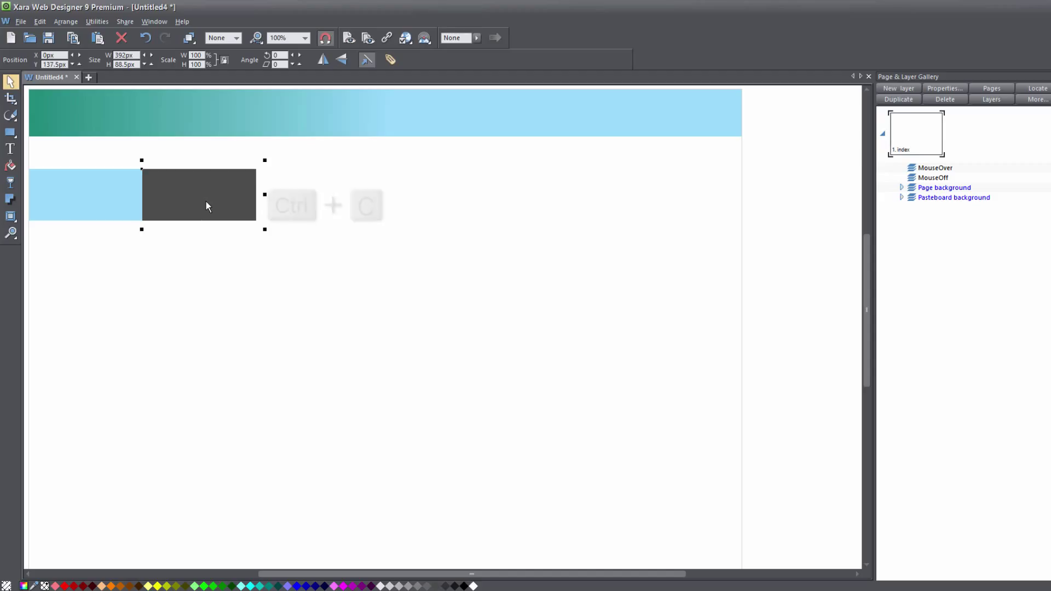
key("ctrl+shift+v")
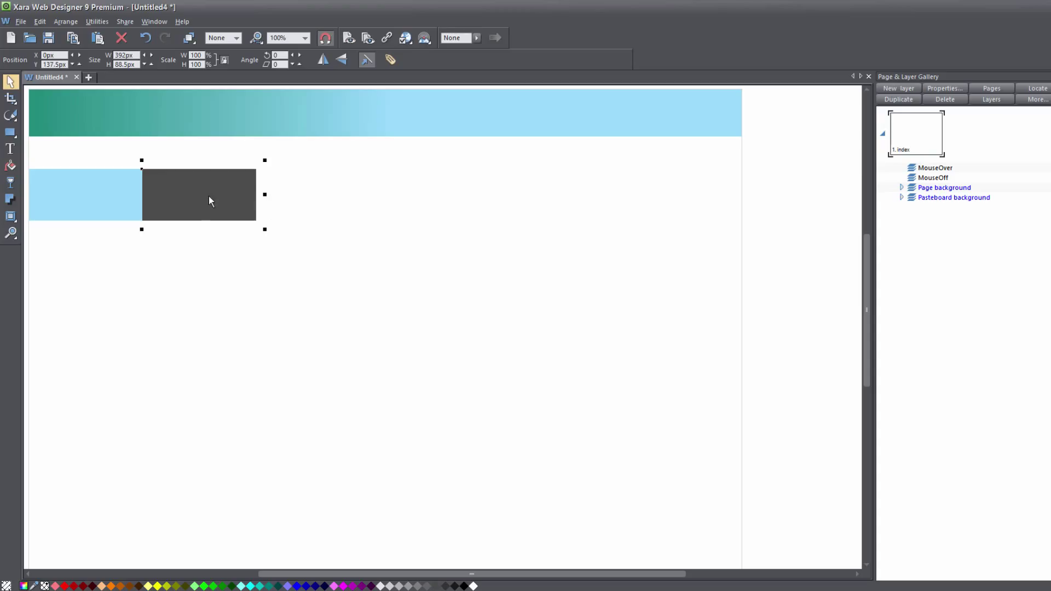
left_click_drag(211, 197, 436, 197)
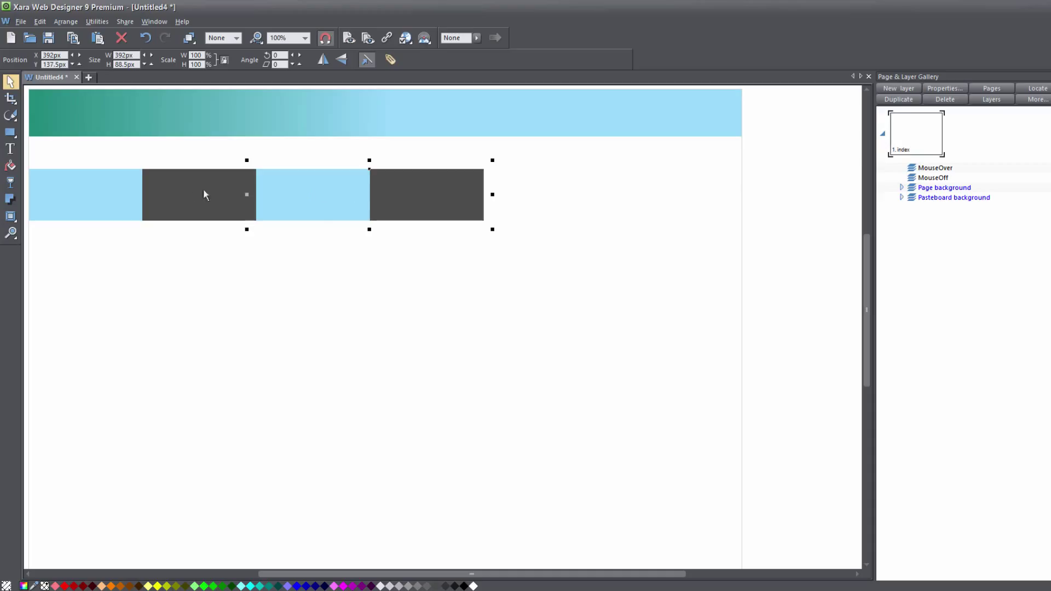
Group both pairs into one strip and stretch it to 1228px, the page's right edge.
key("shift")
left_click(120, 189, "shift")
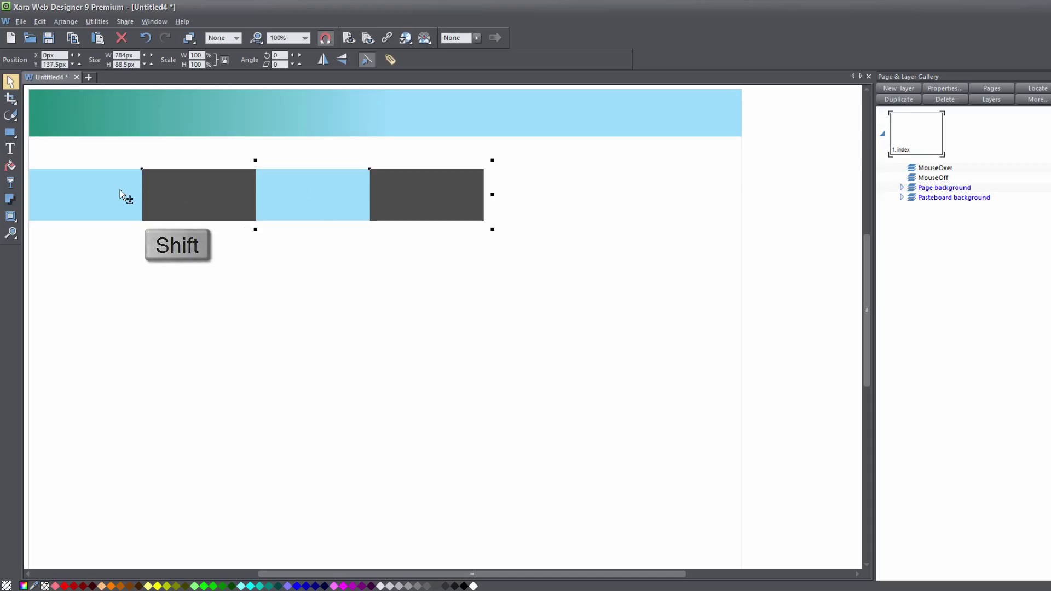
key("ctrl+g")
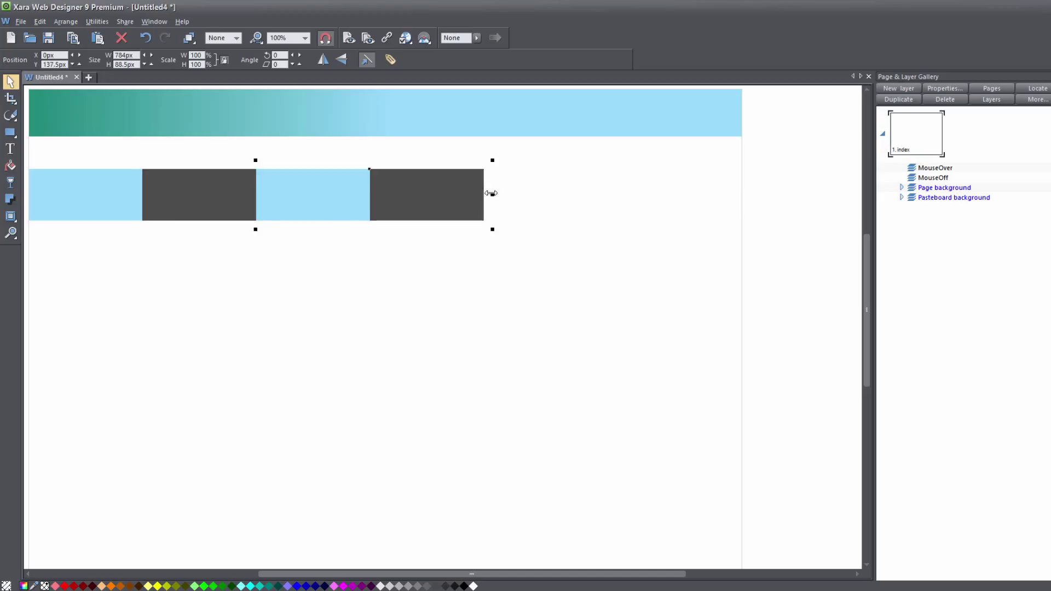
left_click_drag(492, 195, 753, 199)
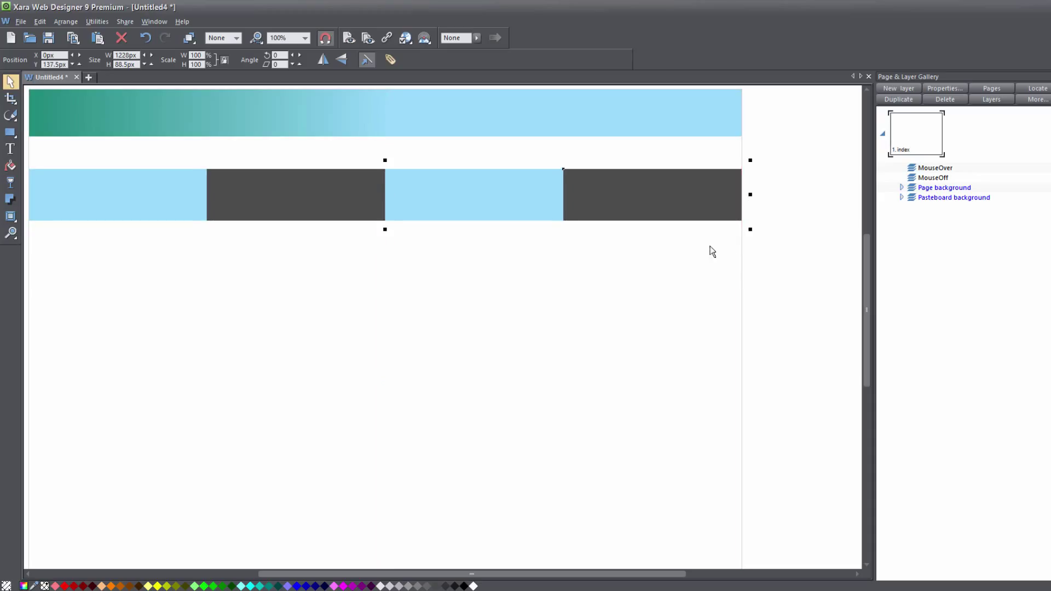
right_click(382, 189)
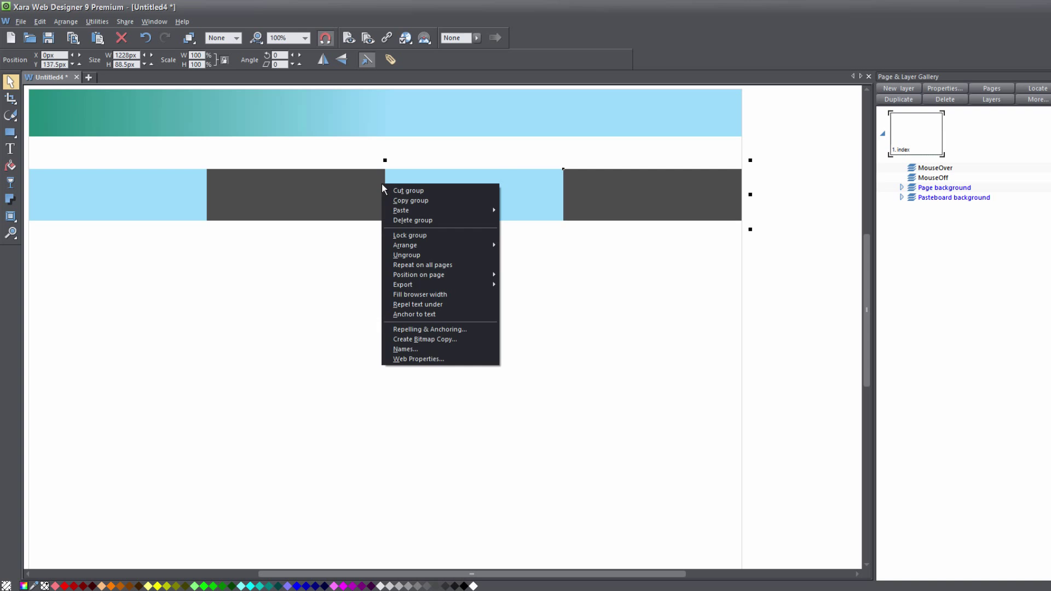
Set the block strip to Fill browser width and check it in a browser preview.
left_click(450, 294)
left_click(21, 22)
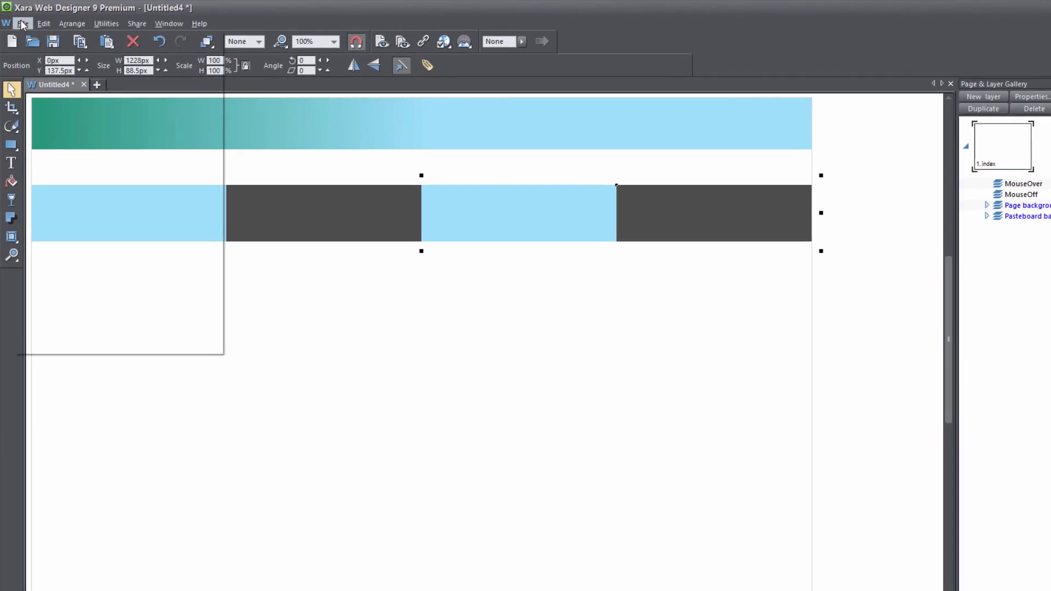
left_click(107, 199)
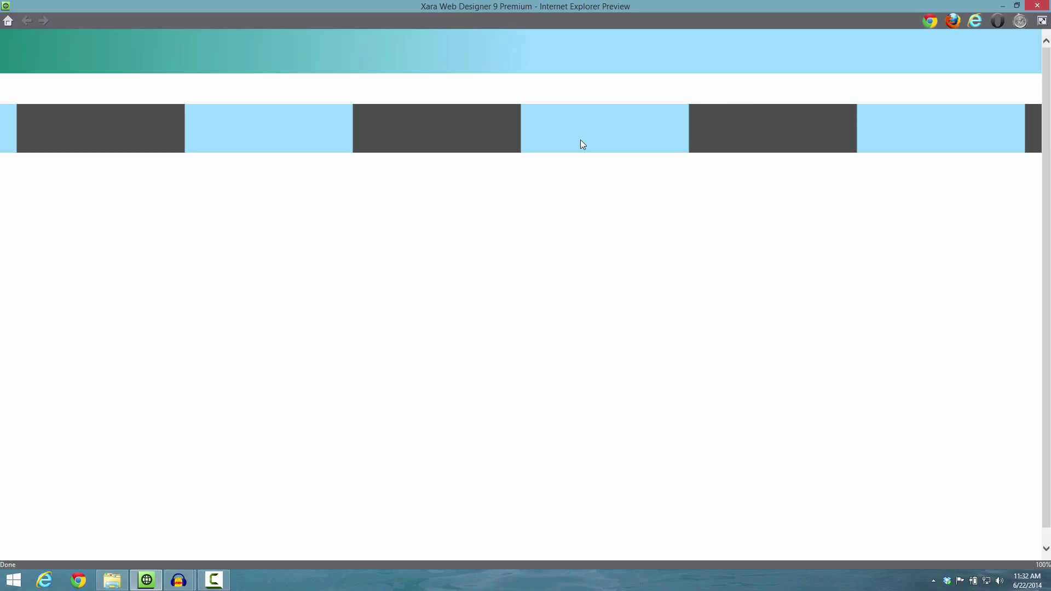
left_click(1032, 10)
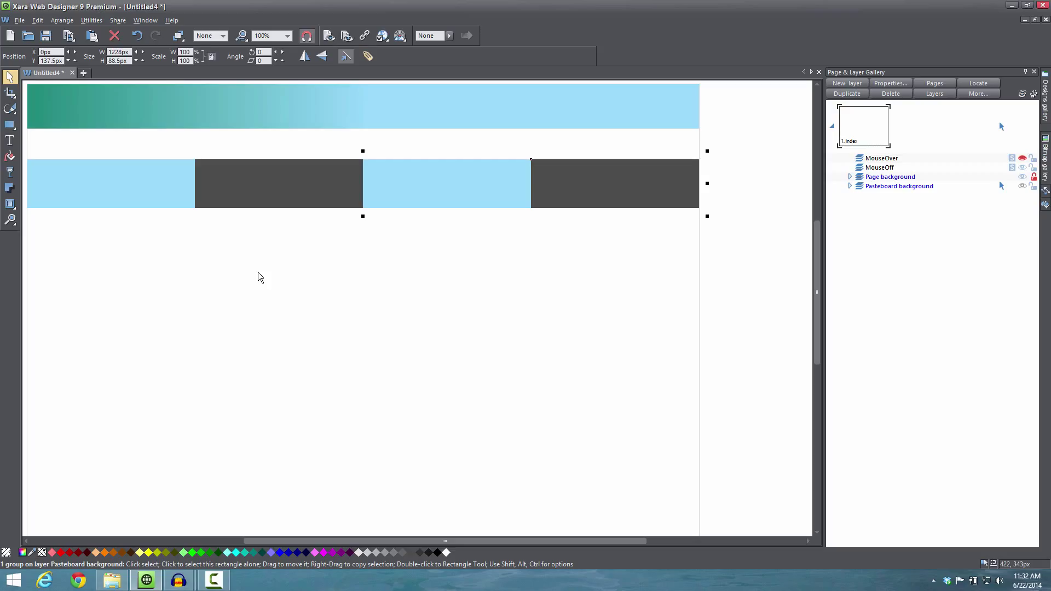
Drag image.png from File Explorer onto the page below the strip.
left_click(115, 581)
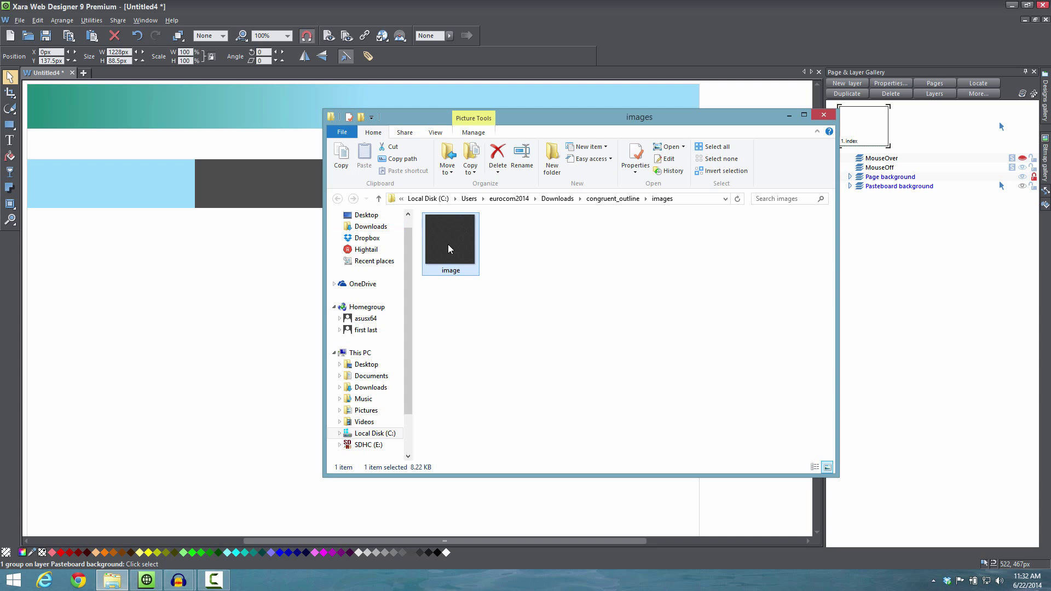
left_click_drag(450, 249, 183, 318)
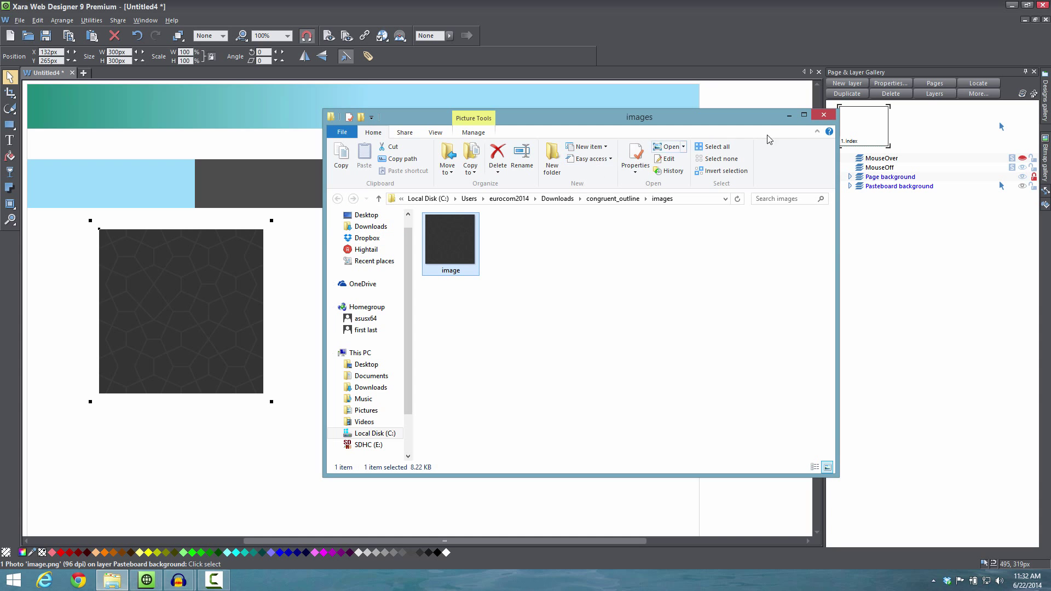
left_click(784, 118)
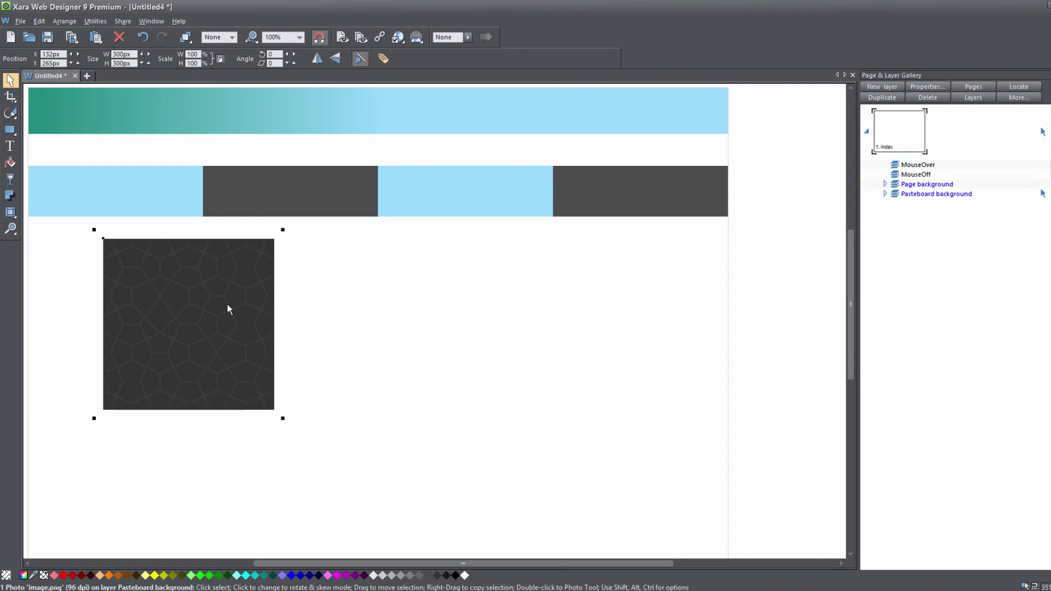
Tile the patterned image from the left edge into one group, resized to 1228 × 307px.
left_click_drag(218, 295, 153, 345)
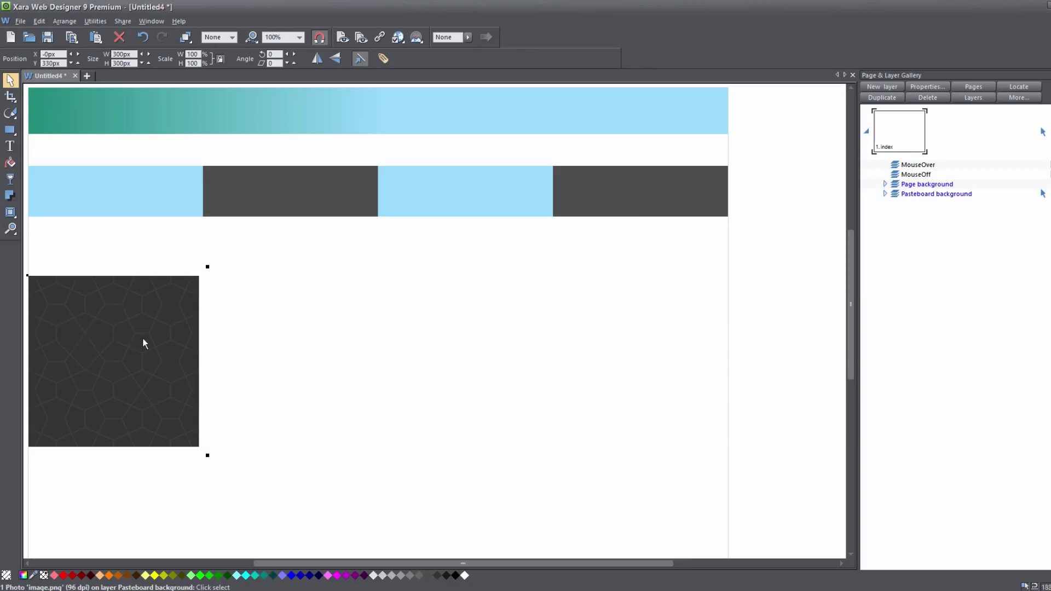
left_click_drag(117, 334, 292, 336)
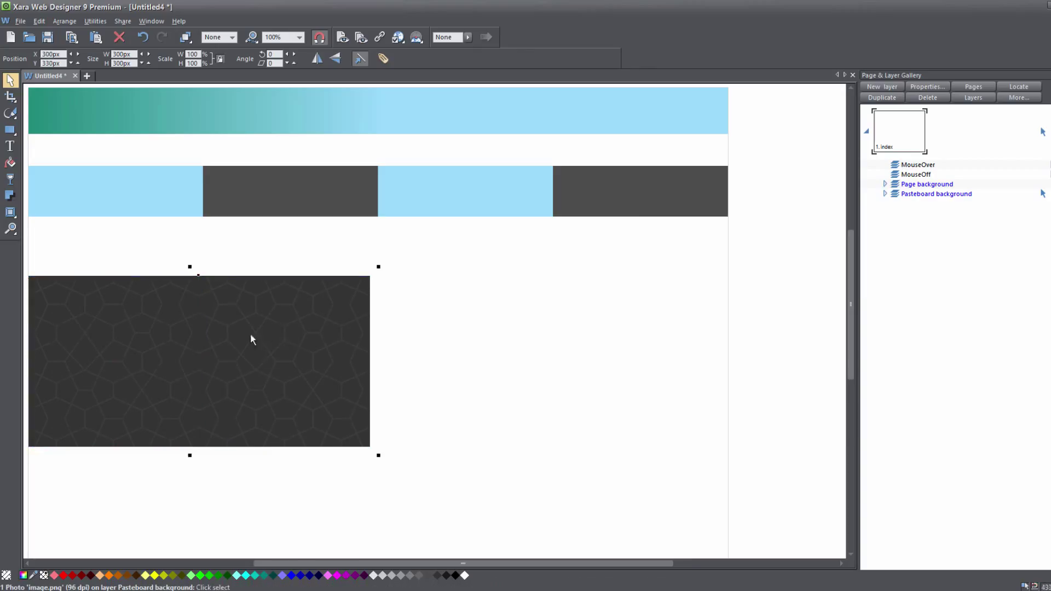
left_click(125, 328, "shift")
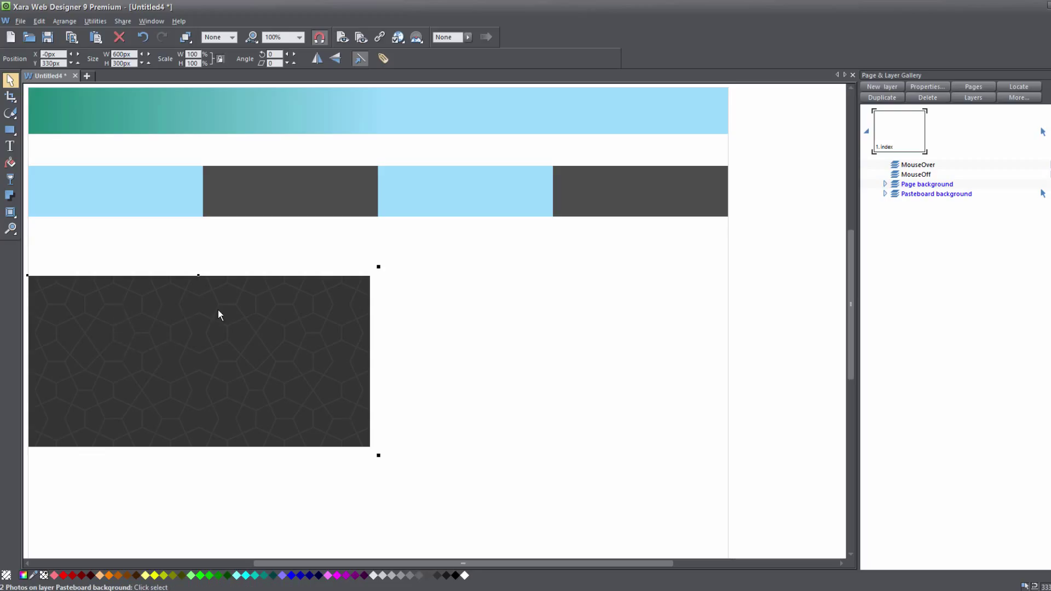
key("ctrl+g")
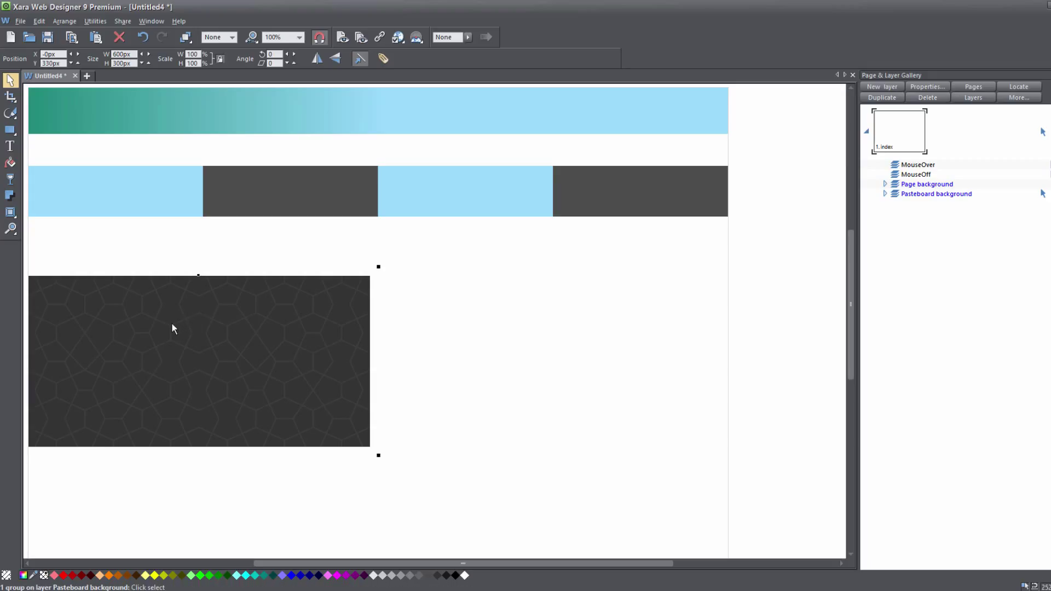
left_click_drag(223, 340, 564, 335)
left_click(284, 324, "shift")
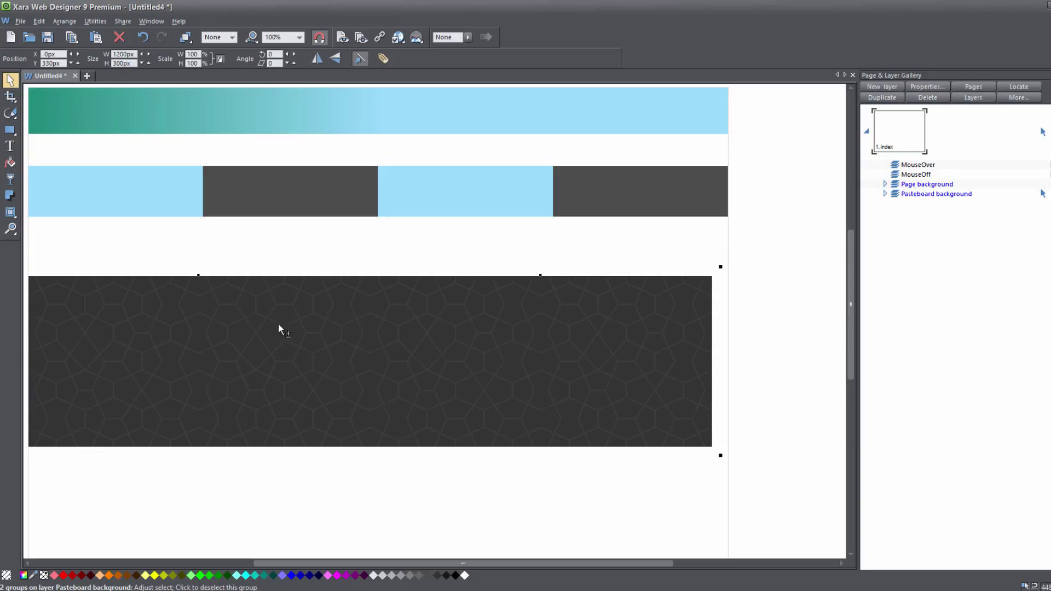
key("ctrl+g")
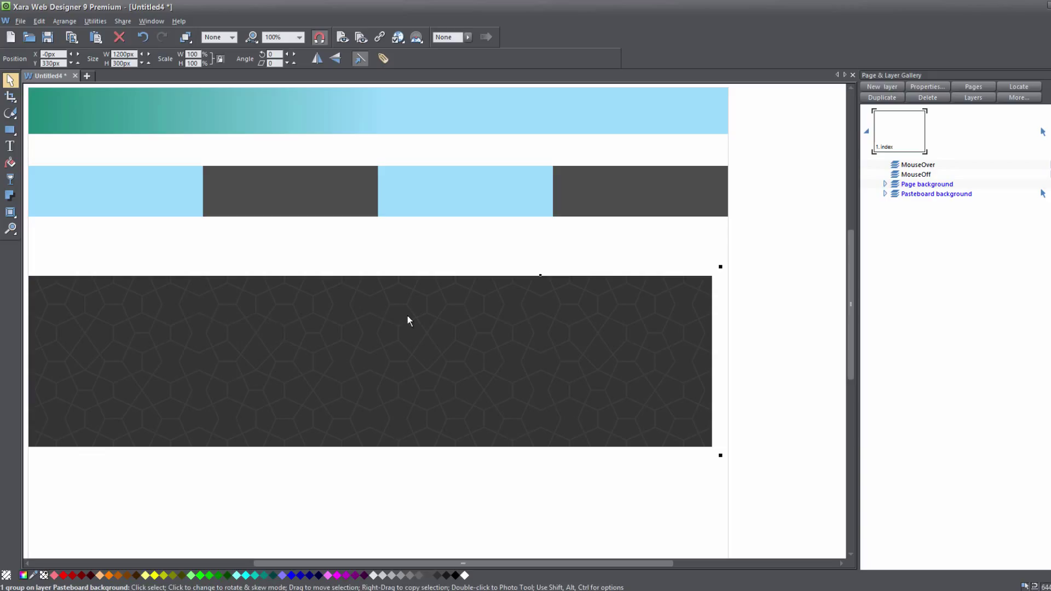
left_click_drag(718, 454, 733, 461)
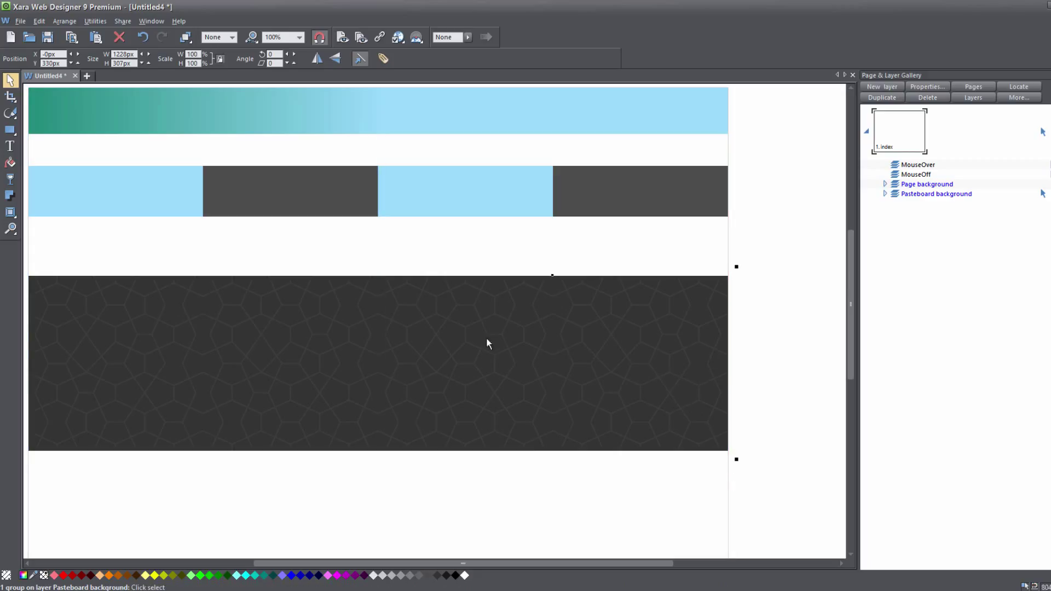
Set the patterned band to Fill browser width and open the web page preview.
right_click(385, 340)
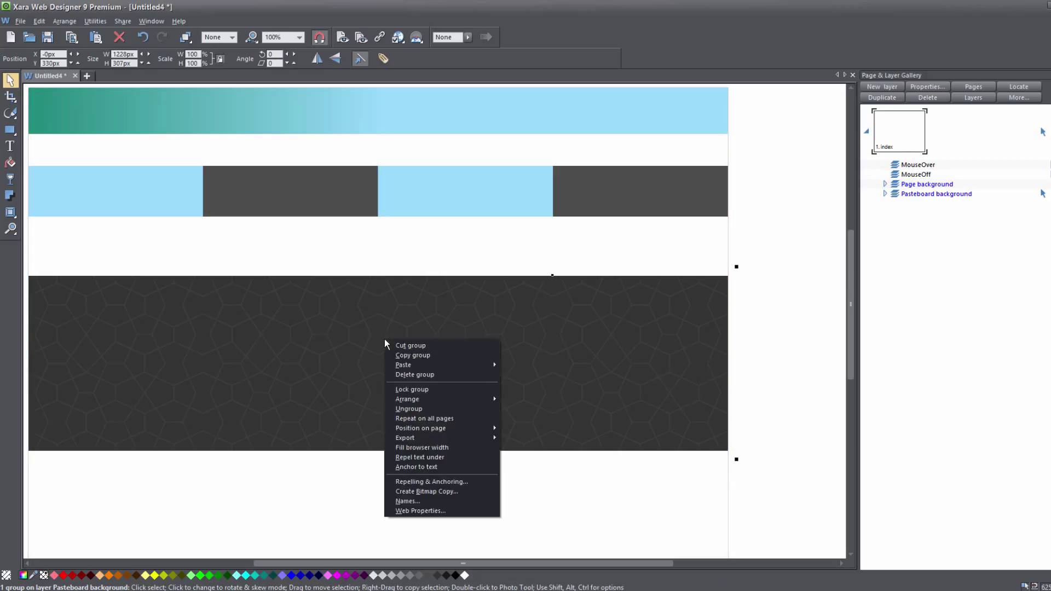
left_click(441, 448)
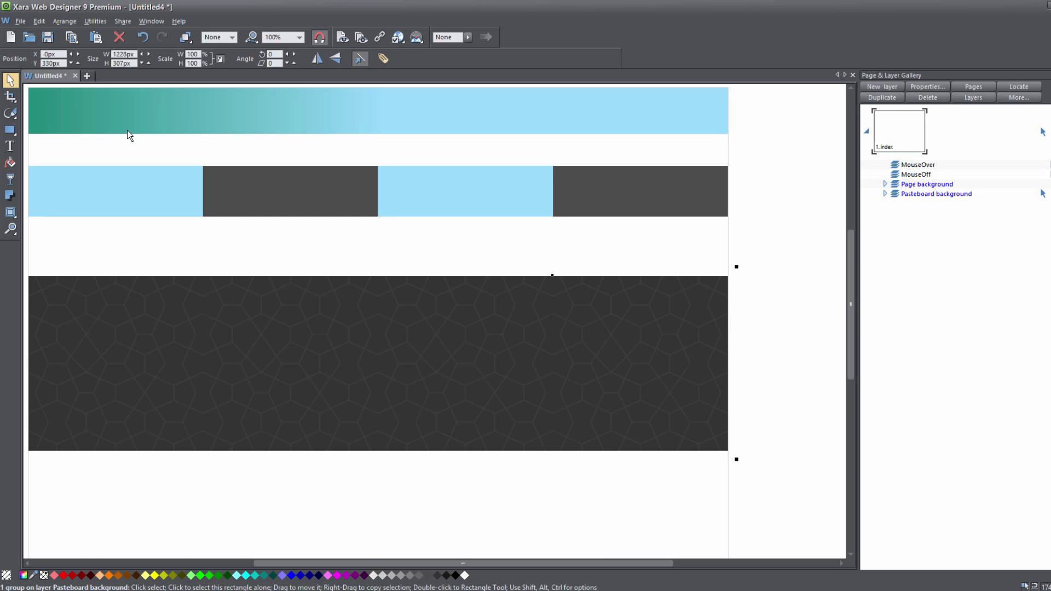
left_click(20, 21)
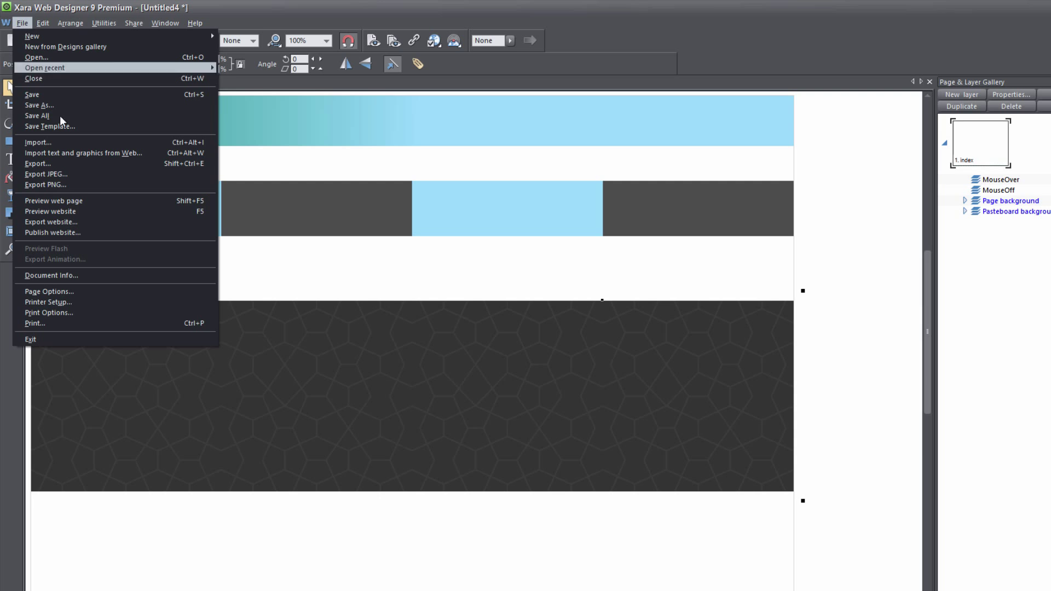
left_click(96, 200)
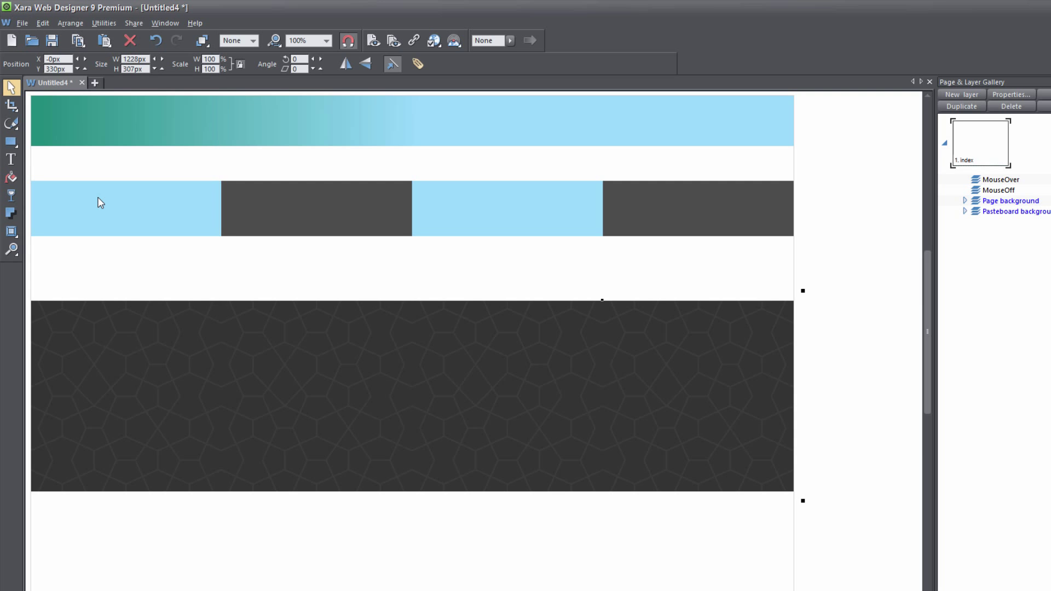